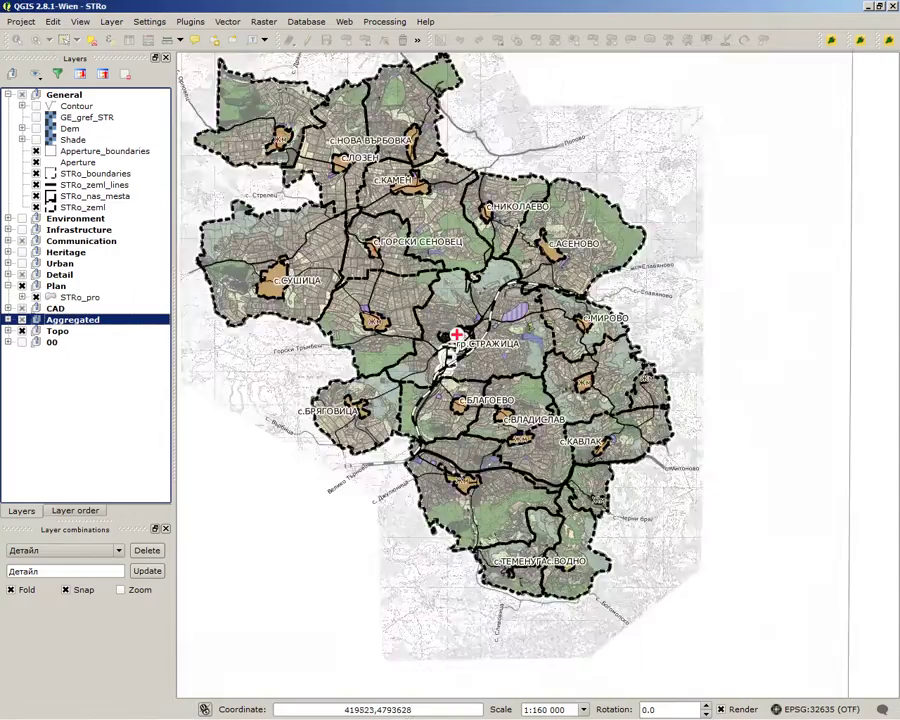
Zoom the map in to about 1:20 000 around с.АСЕНОВО so its boundary fills the view.
scroll(521, 224, "up", 1)
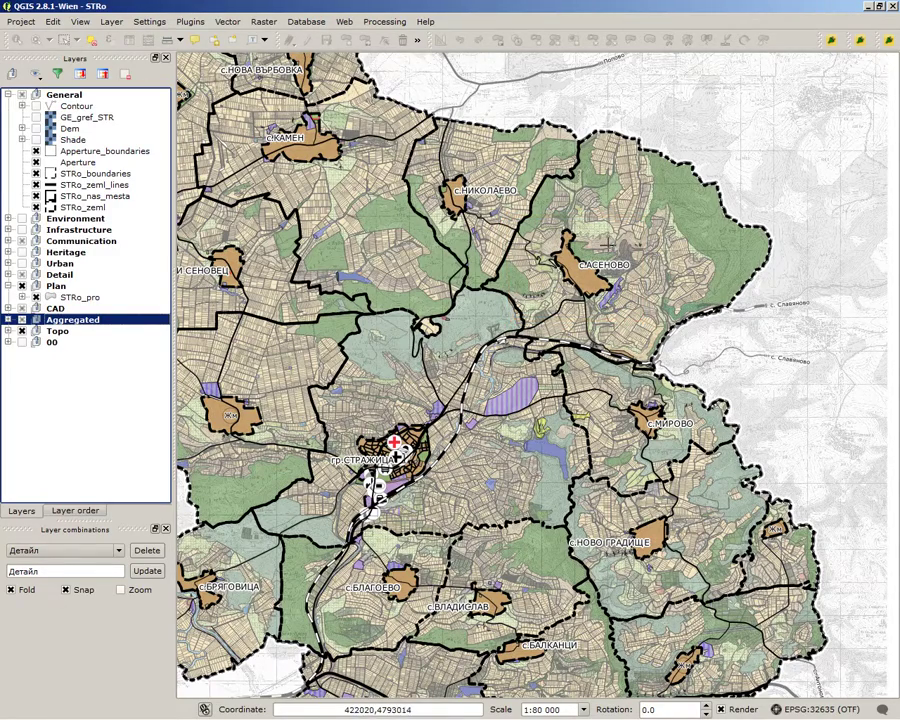
scroll(594, 277, "up", 2)
scroll(590, 277, "up", 1)
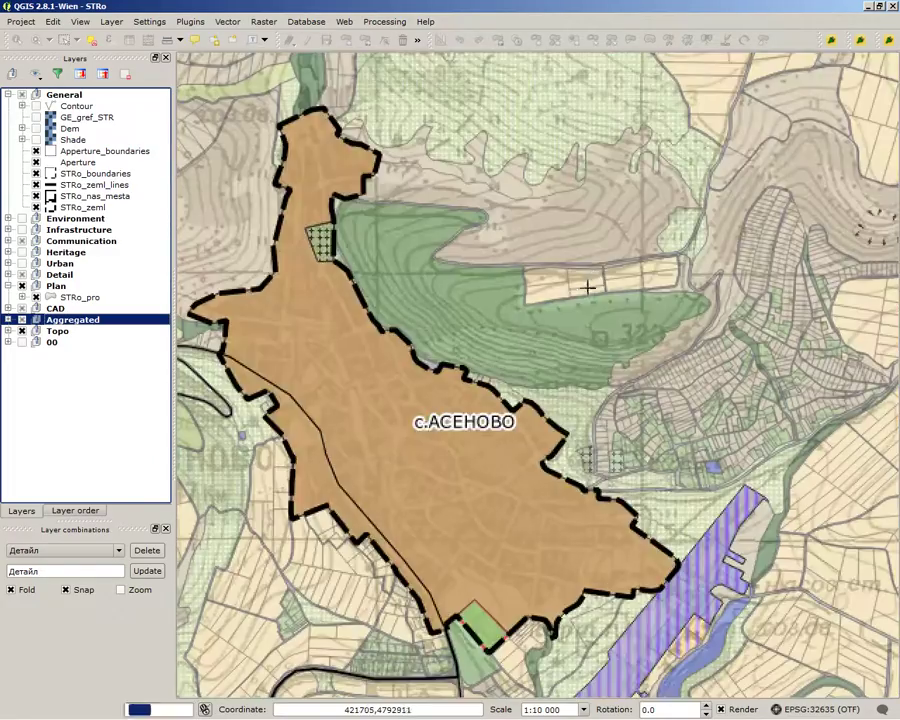
scroll(585, 320, "down", 1)
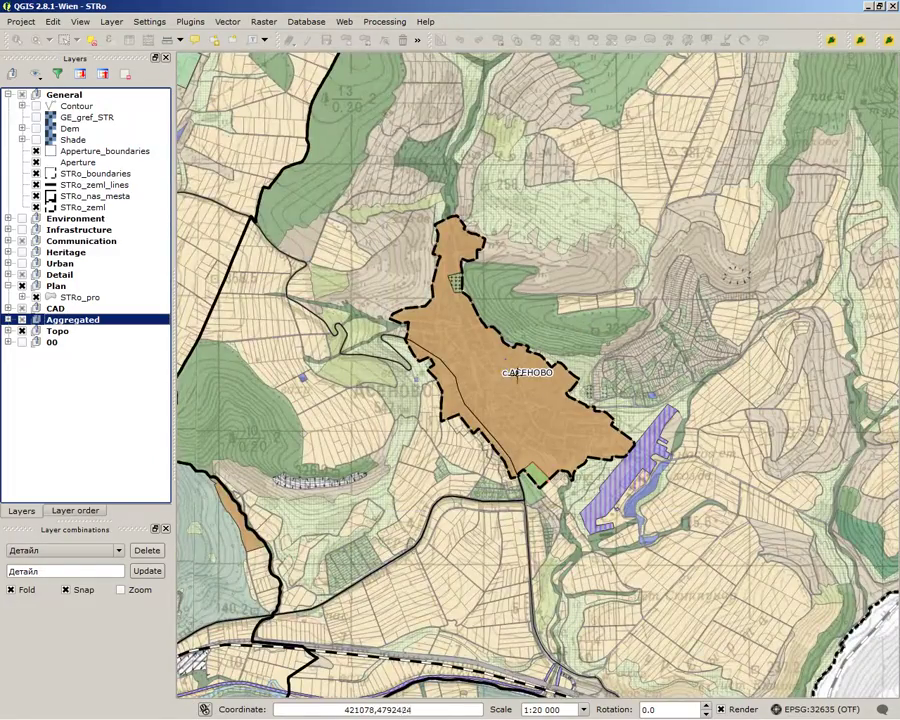
scroll(530, 384, "up", 1)
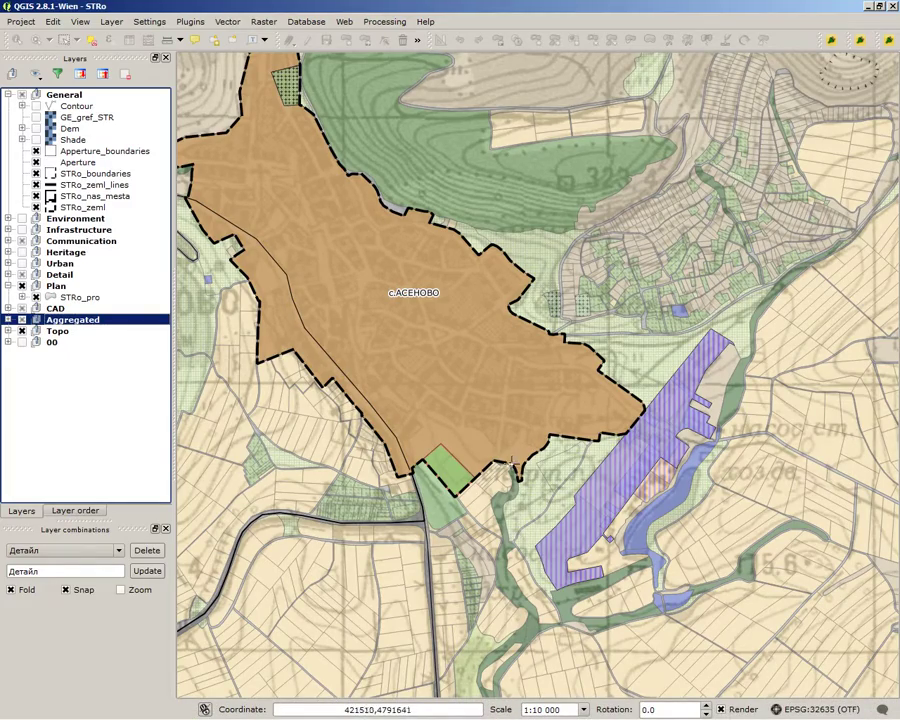
scroll(362, 326, "down", 1)
scroll(384, 331, "up", 1)
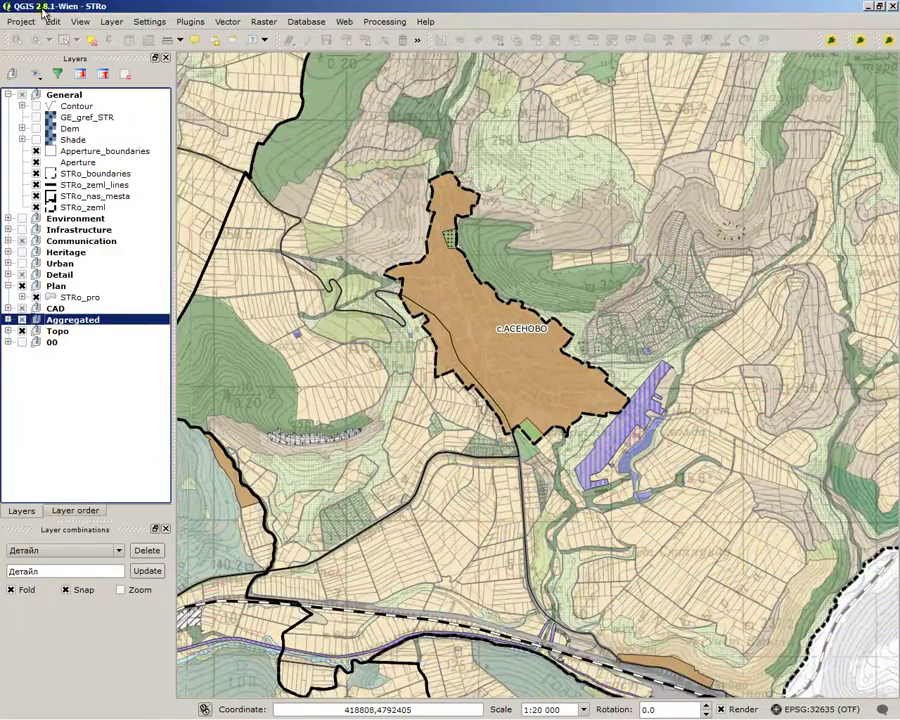
Create a new print composer titled A3-Village.
left_click(20, 21)
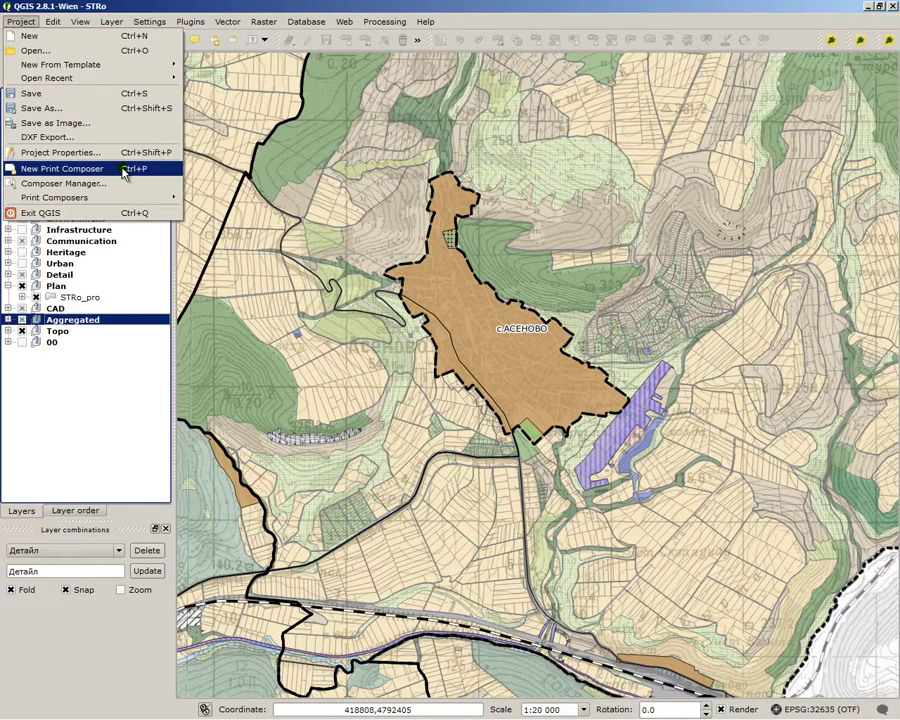
left_click(121, 170)
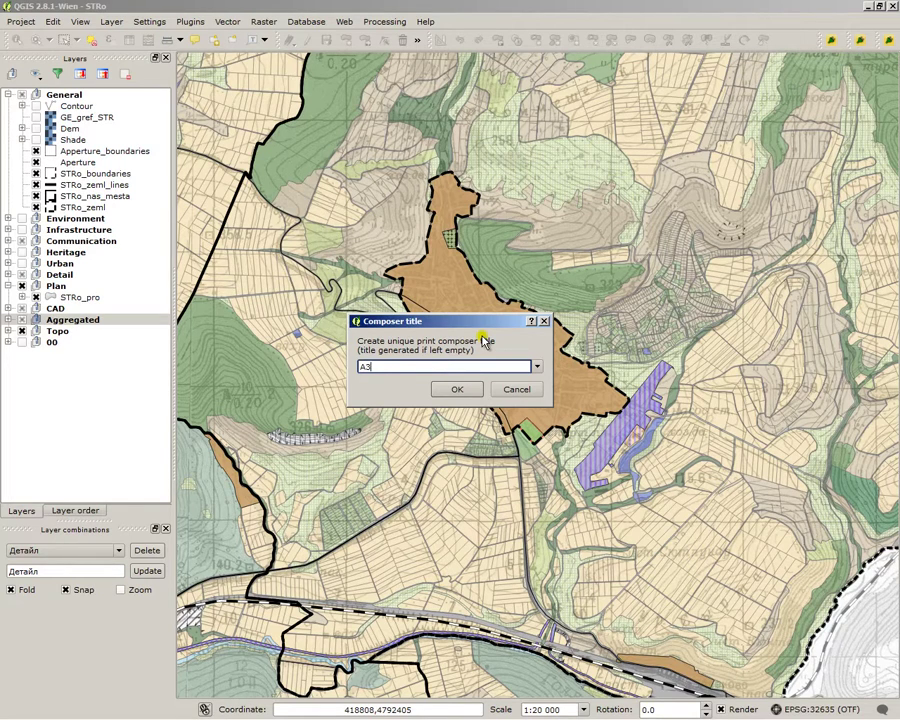
key("Return")
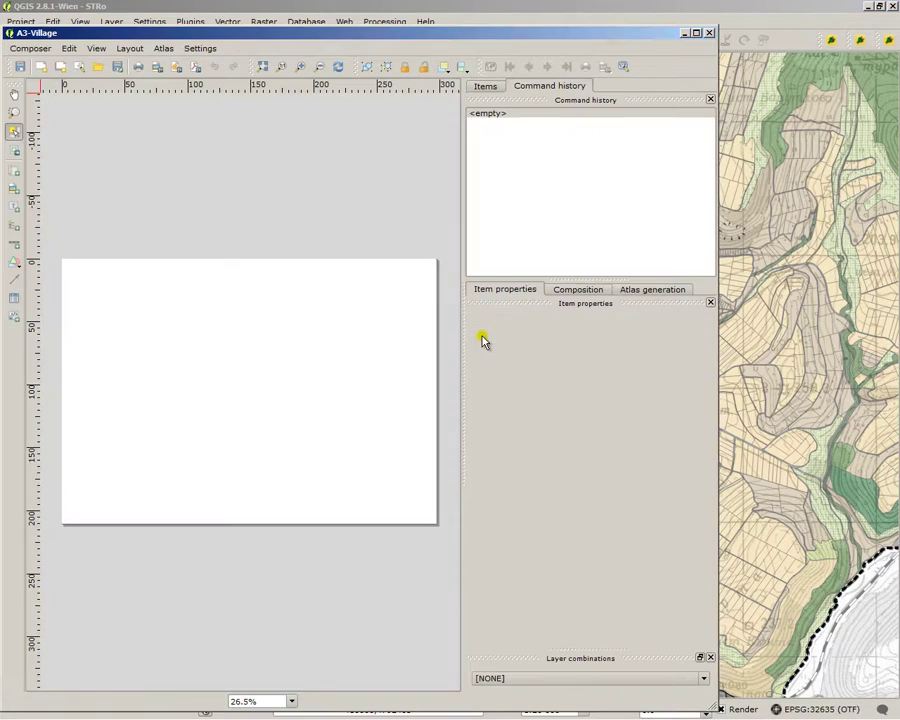
Set the page to the A3 (297x420 mm) preset and maximize the composer window.
left_click(565, 291)
left_click(613, 346)
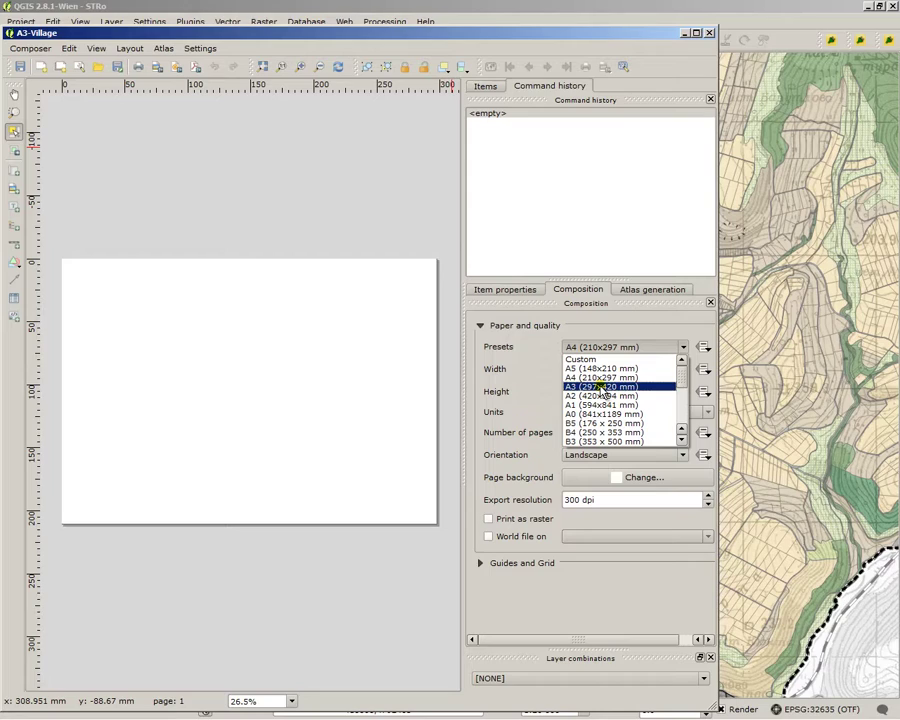
left_click(603, 389)
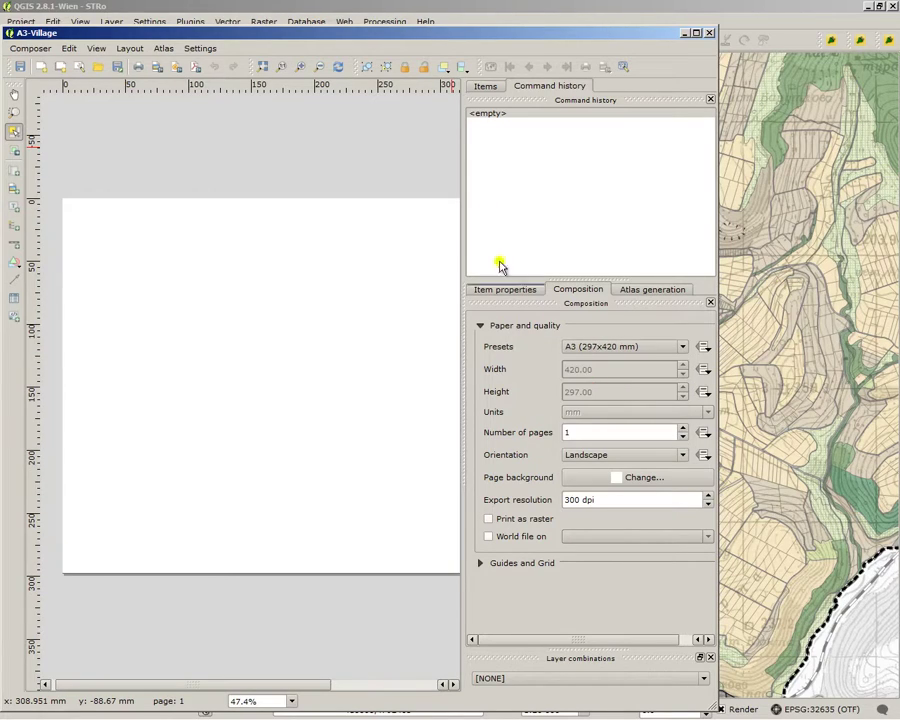
left_click_drag(428, 34, 517, 2)
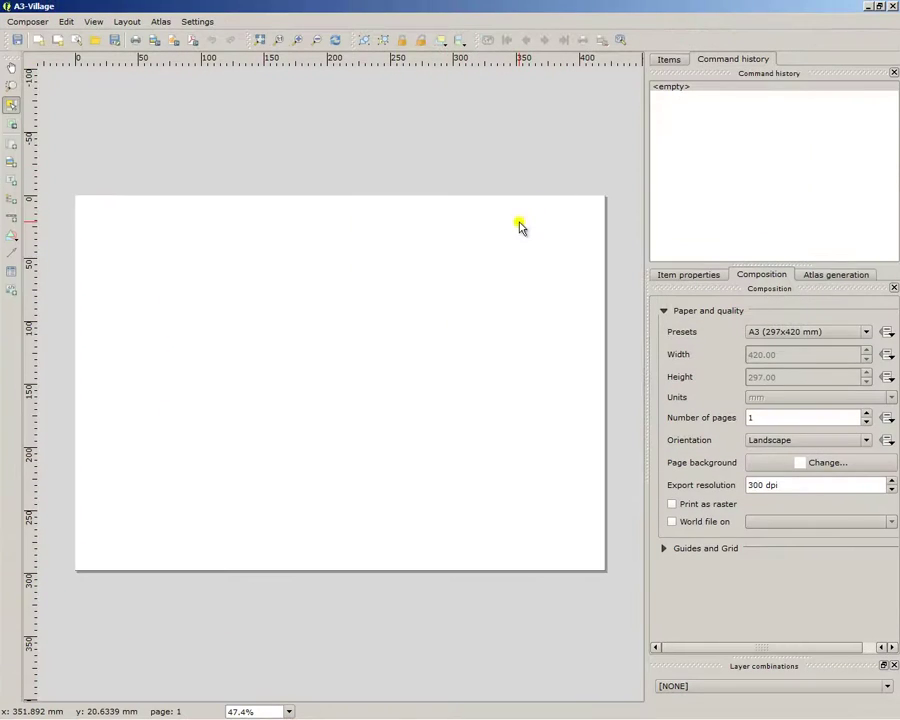
Draw a map frame over most of the page and stretch it to the right edge.
scroll(382, 275, "down", 1)
scroll(388, 314, "up", 1)
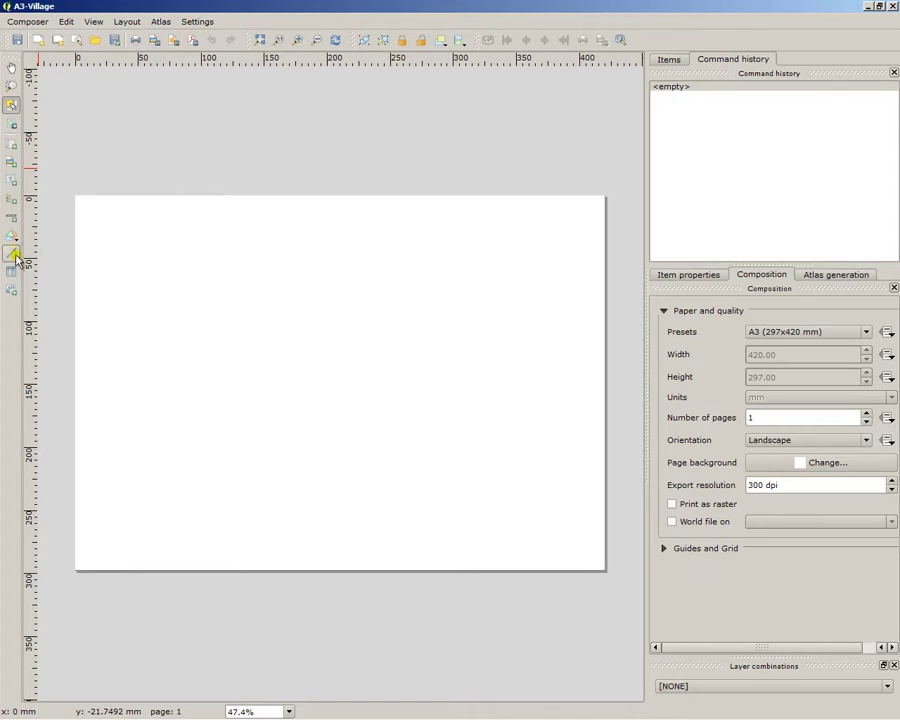
left_click(11, 143)
left_click_drag(82, 200, 527, 561)
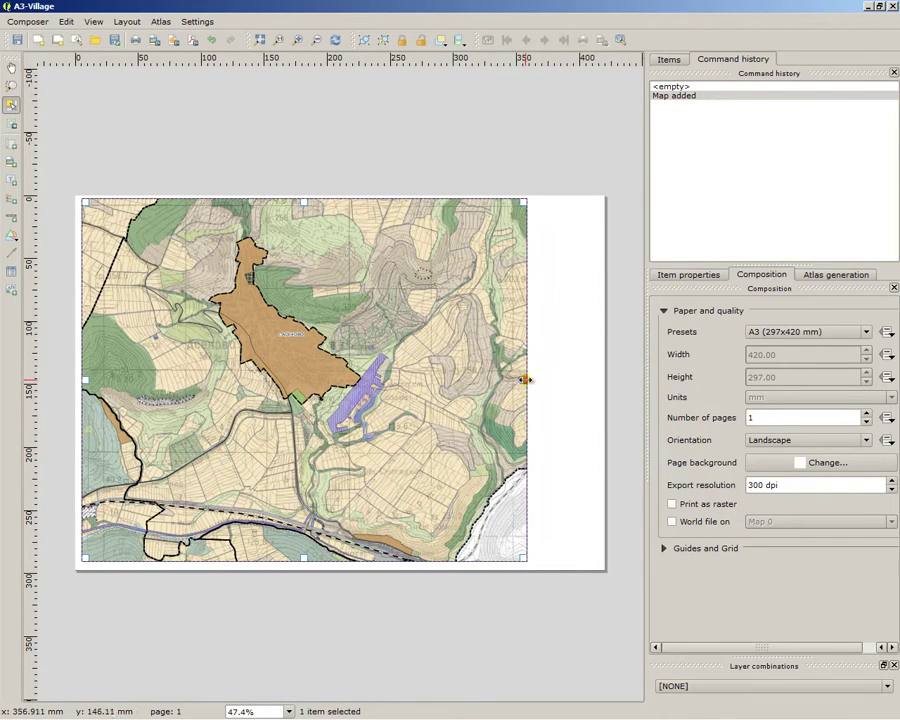
left_click_drag(526, 380, 599, 379)
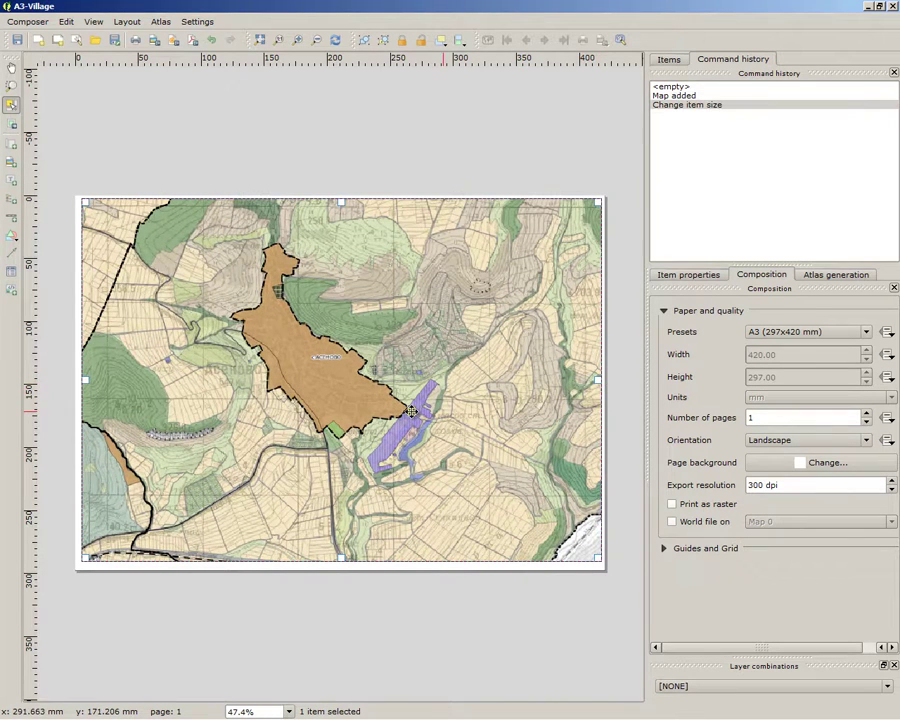
Zoom the frame's map content in on с.АСЕНОВО using Move item content.
left_click(11, 124)
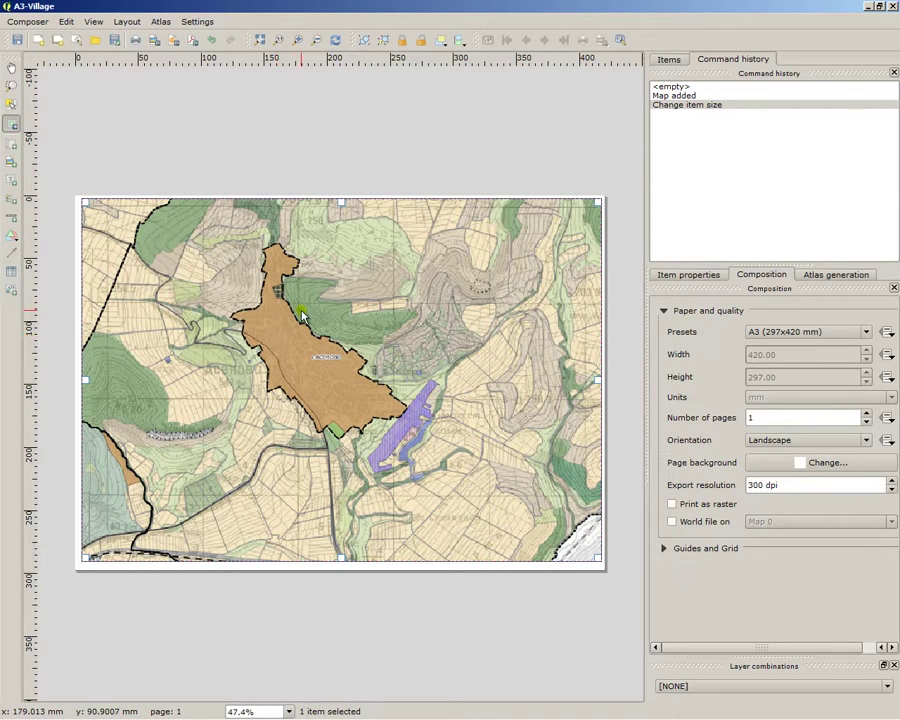
scroll(300, 312, "down", 1)
scroll(305, 308, "up", 1)
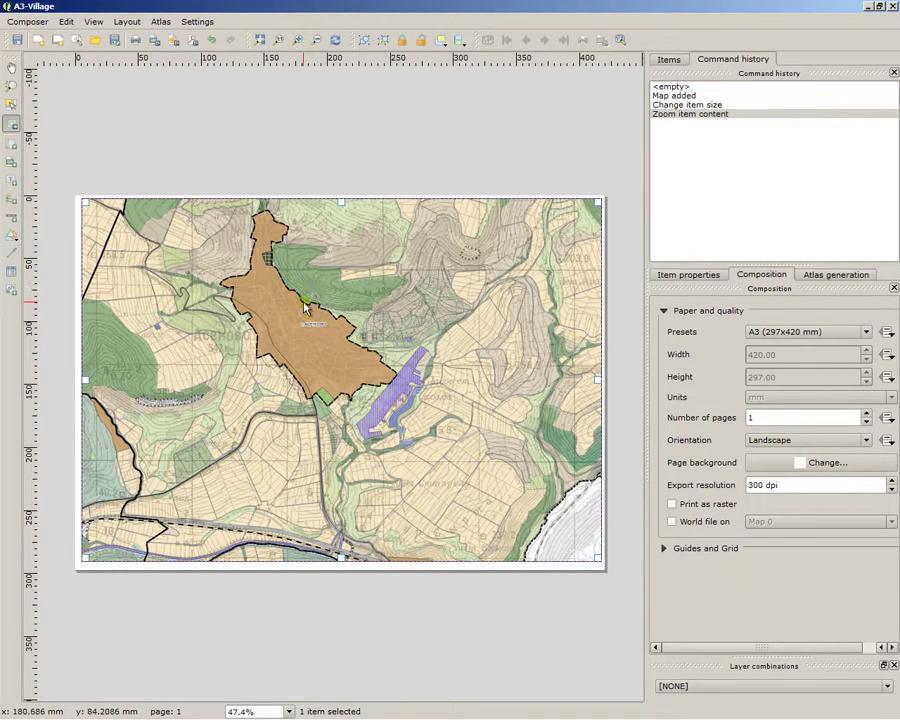
Set the layout map's scale to 1:10000 in its item properties.
left_click(717, 276)
double_click(763, 365)
left_click(786, 365)
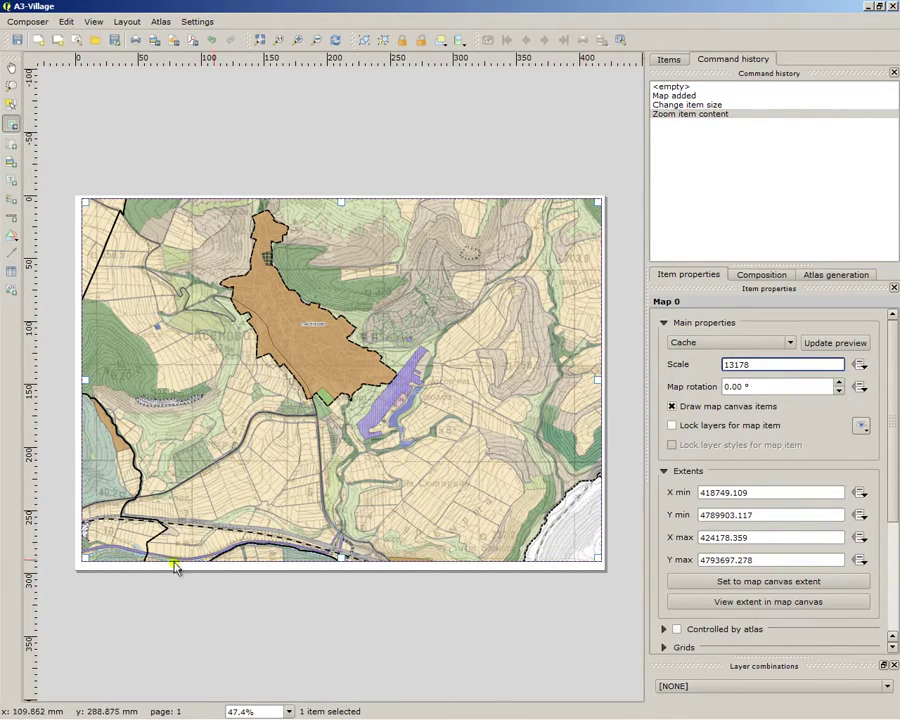
double_click(769, 364)
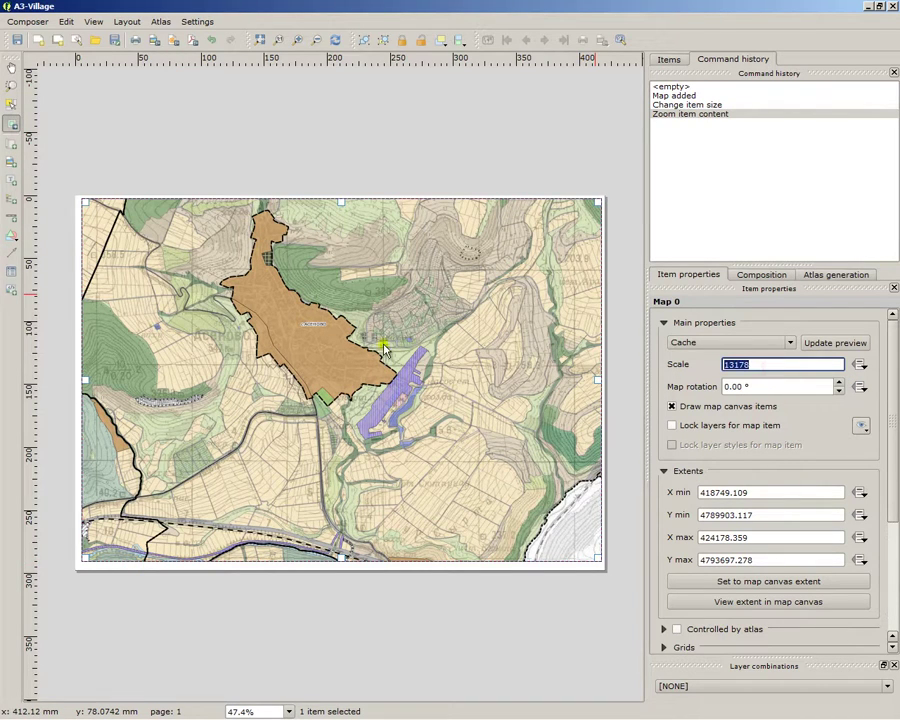
type("10")
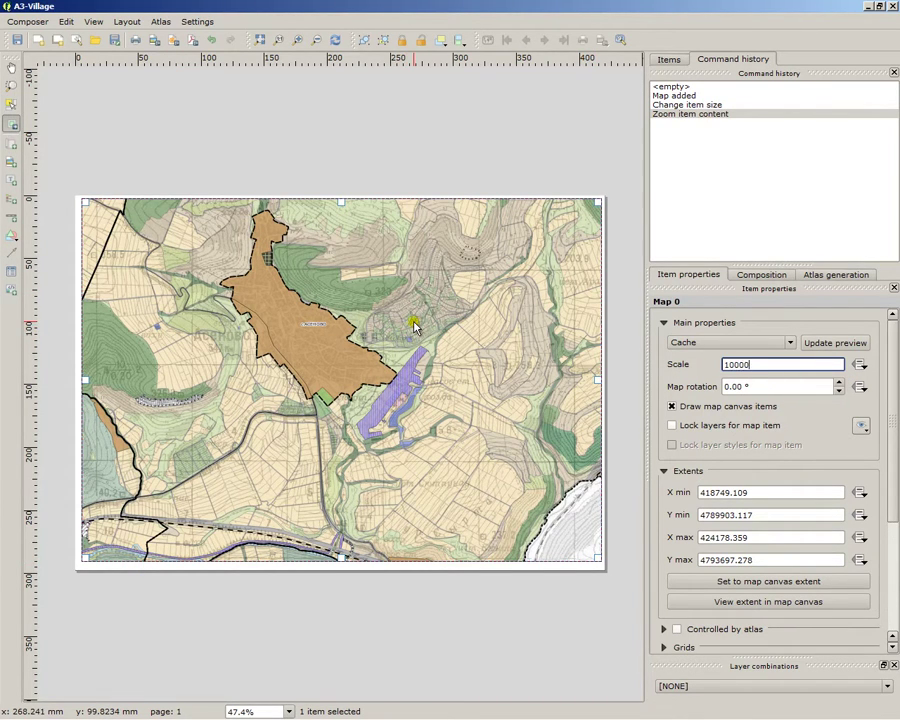
type("000")
key("Return")
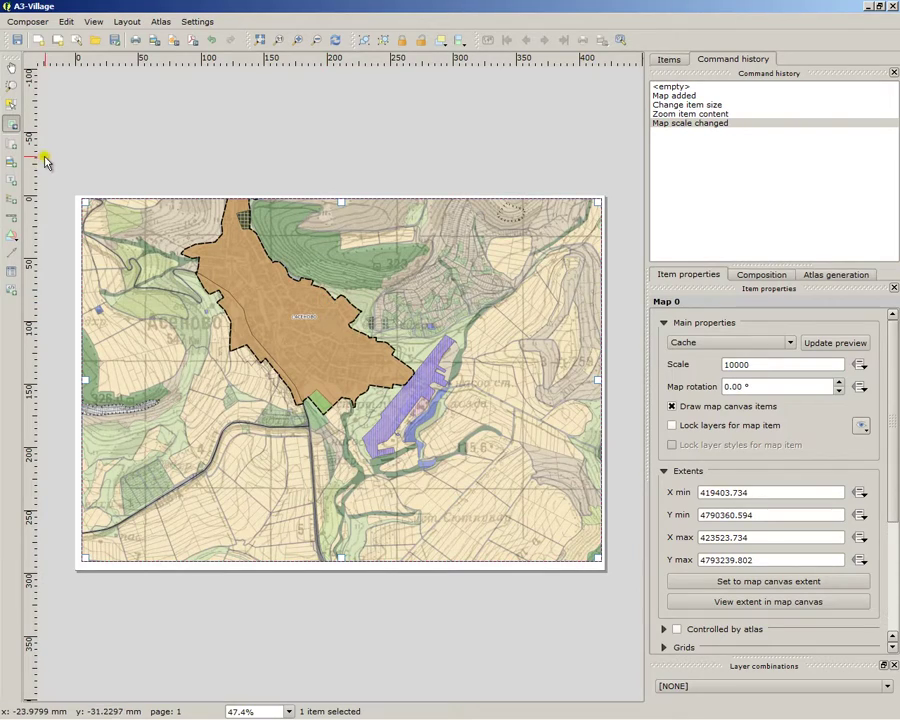
Pan the map content to centre on the village of Nikolaevo.
left_click_drag(296, 328, 375, 421)
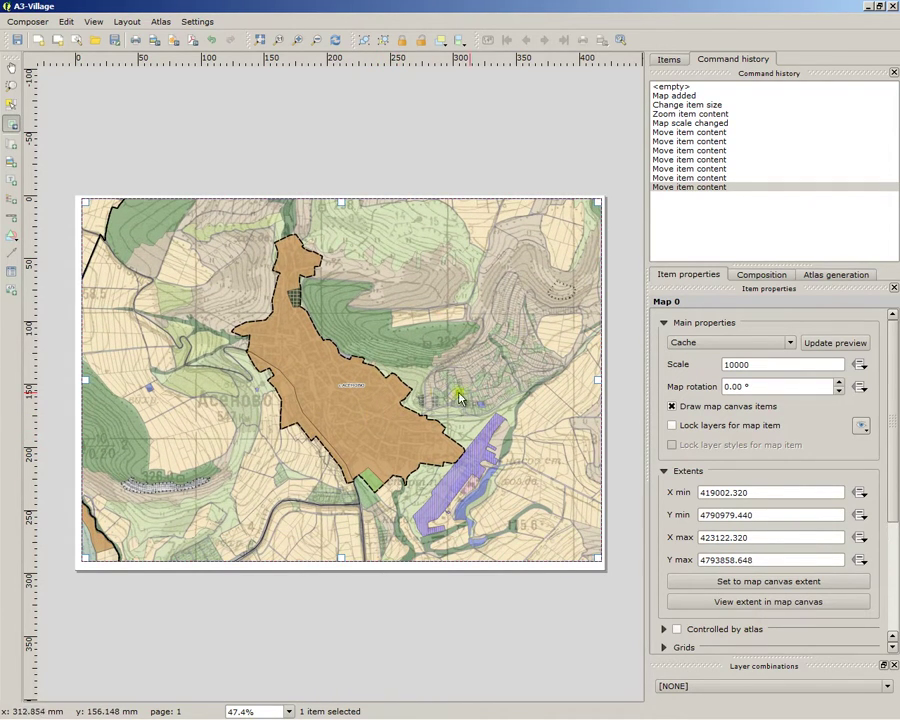
left_click_drag(354, 362, 271, 331)
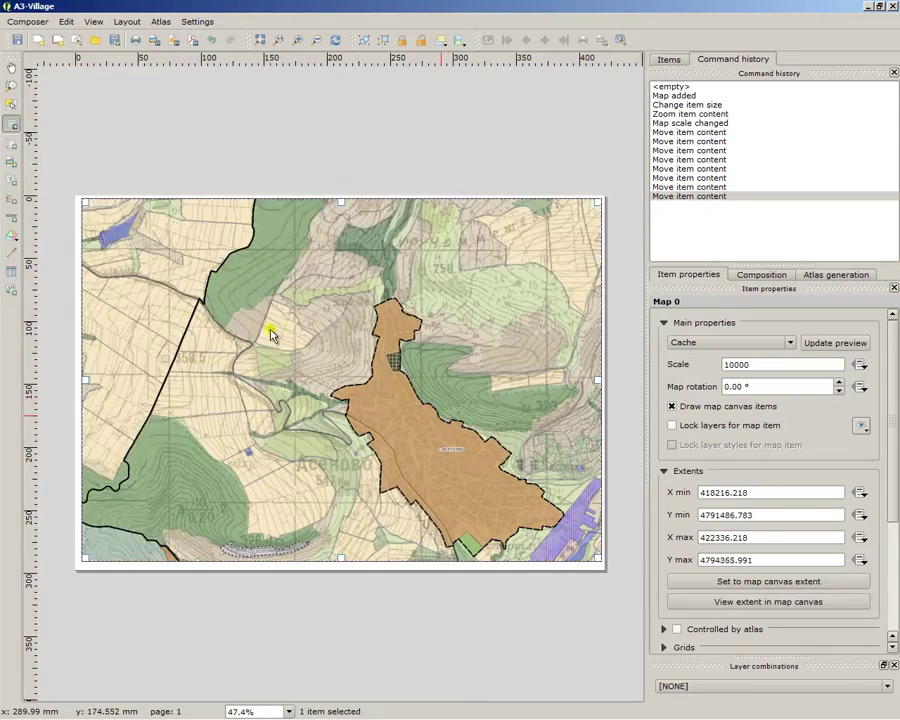
left_click_drag(235, 368, 316, 395)
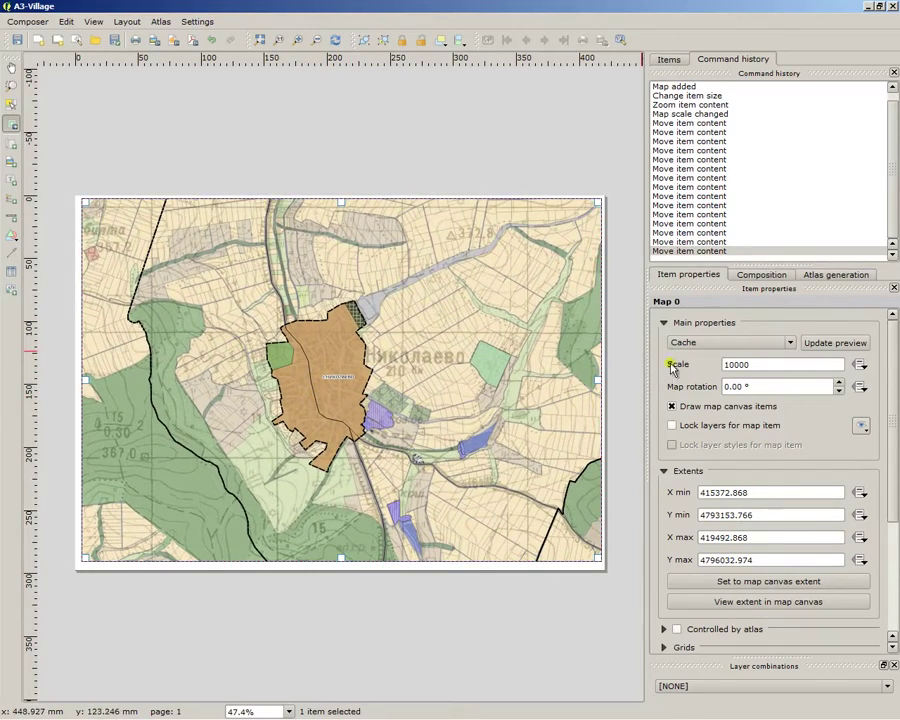
Pan the map content across the area to bring a larger village into the frame.
left_click_drag(295, 317, 330, 485)
left_click_drag(402, 394, 313, 315)
left_click_drag(306, 422, 436, 490)
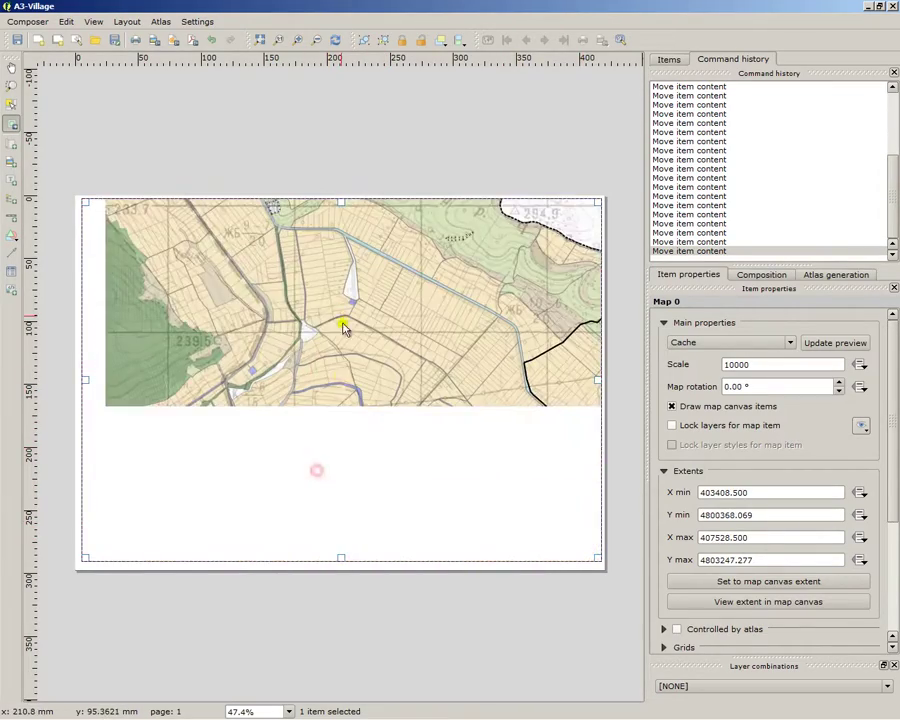
left_click_drag(337, 654, 362, 364)
left_click_drag(325, 403, 352, 382)
left_click_drag(259, 363, 284, 295)
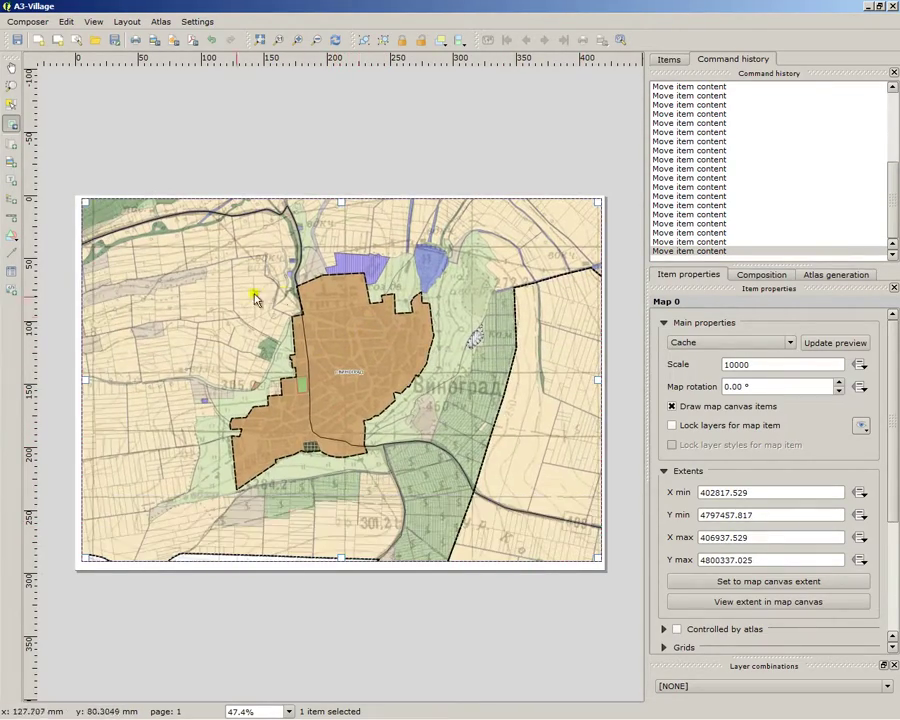
left_click_drag(318, 424, 476, 418)
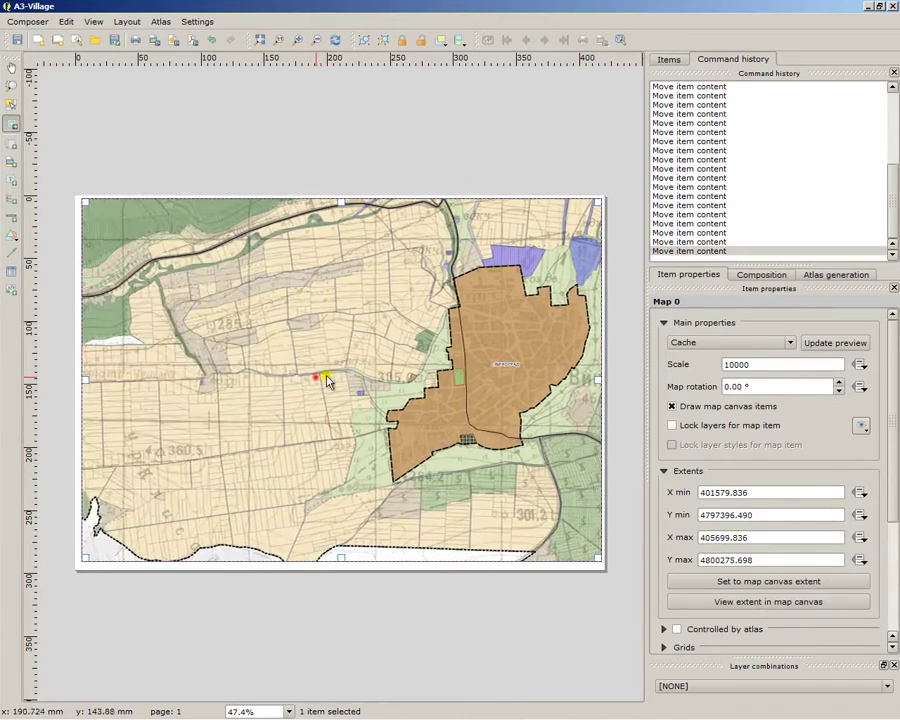
left_click_drag(365, 380, 342, 293)
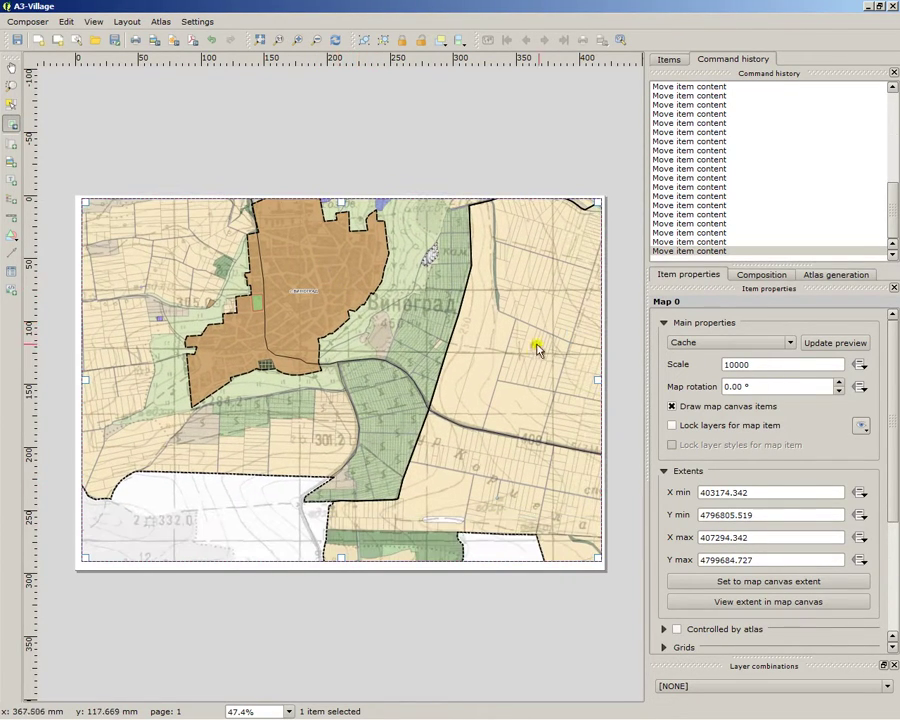
Try a 1:7500 map scale and pan the content around the village.
double_click(784, 364)
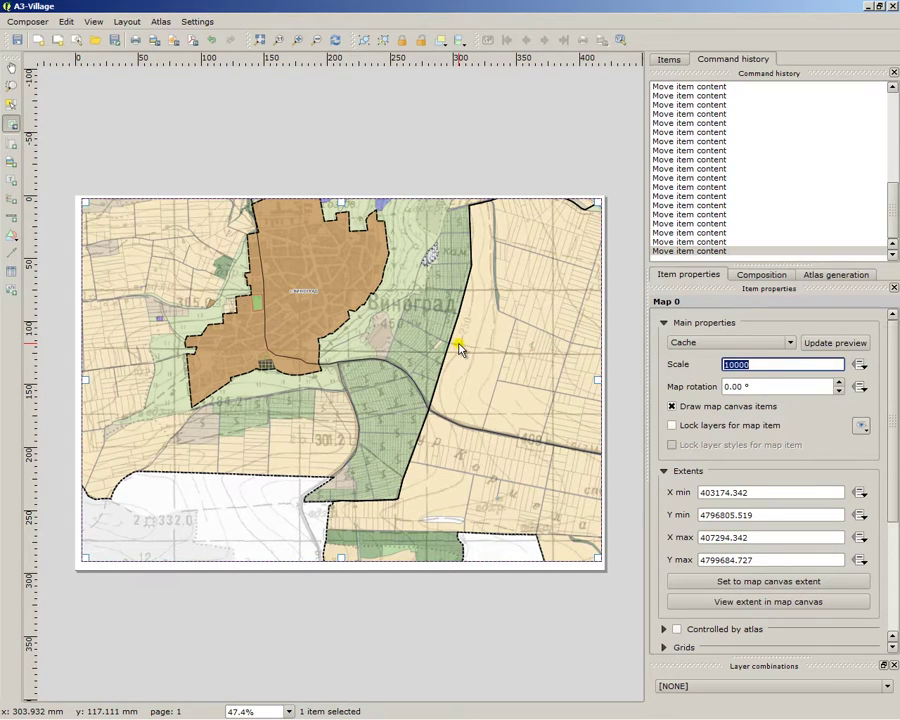
type("7500")
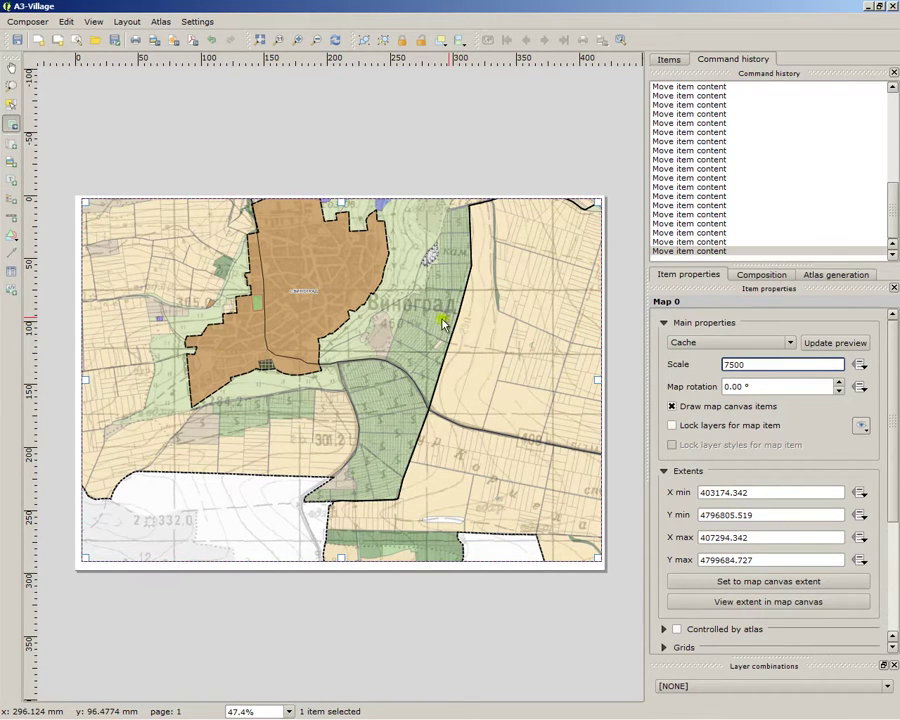
key("Return")
left_click_drag(282, 310, 369, 355)
left_click_drag(525, 405, 257, 325)
left_click_drag(441, 560, 402, 346)
left_click_drag(410, 470, 416, 408)
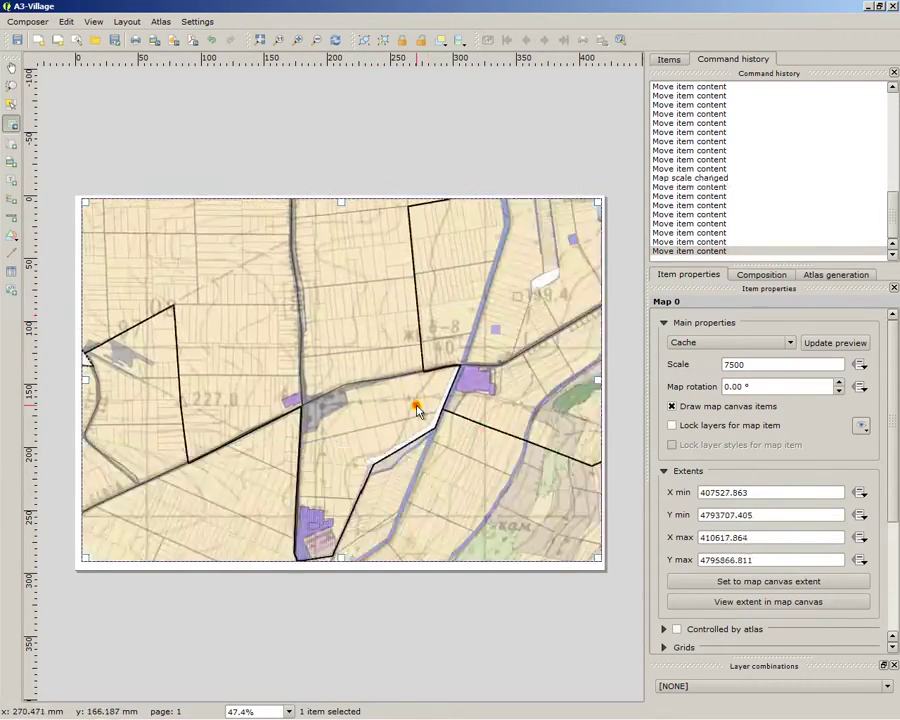
left_click_drag(420, 520, 426, 350)
Return the scale to 1:10000 and centre the village polygon in the frame.
double_click(787, 363)
type("100")
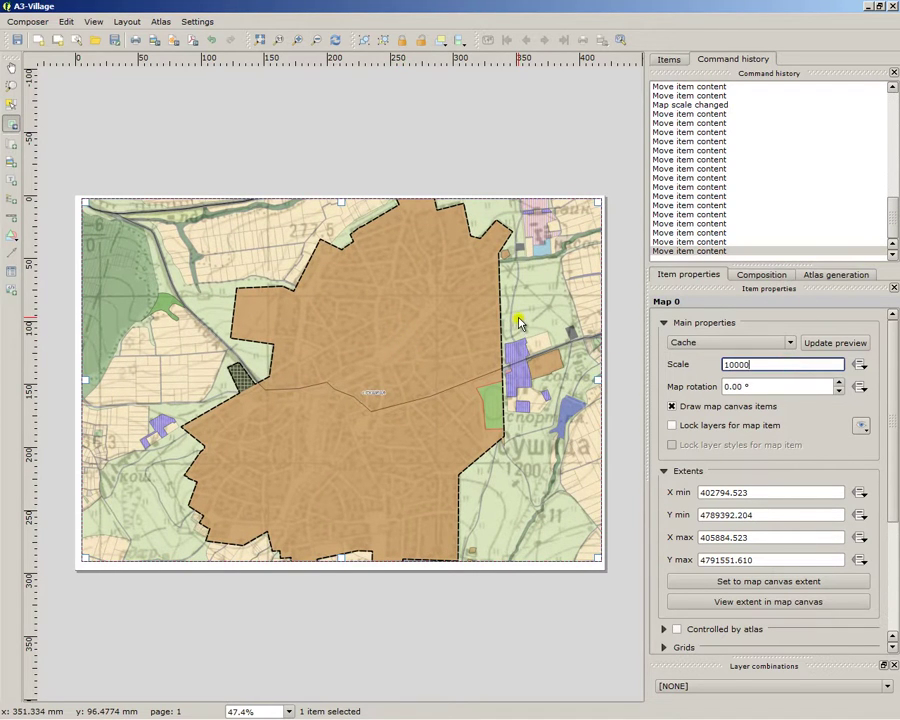
key("Return")
left_click_drag(418, 327, 394, 362)
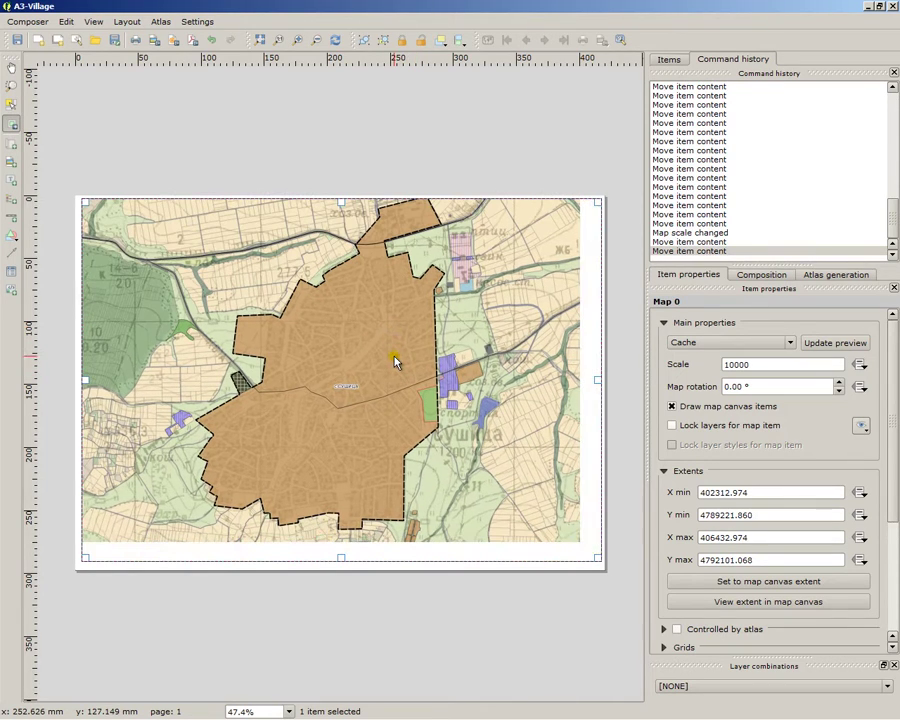
Delete the map frame from the A3-Village page and bring up the Print Composers list.
left_click(10, 104)
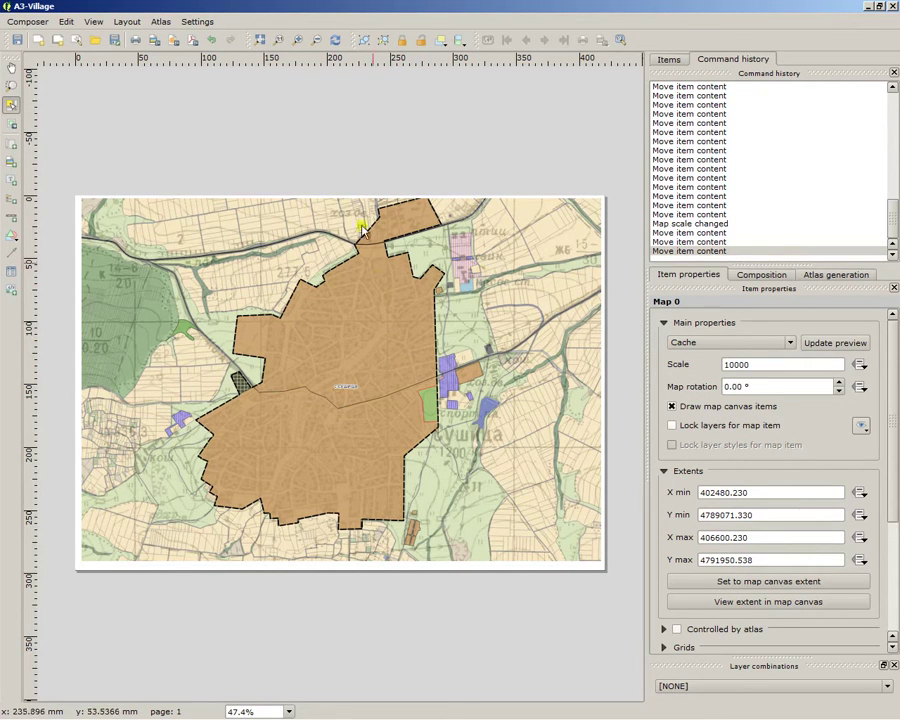
left_click(392, 300)
key("Delete")
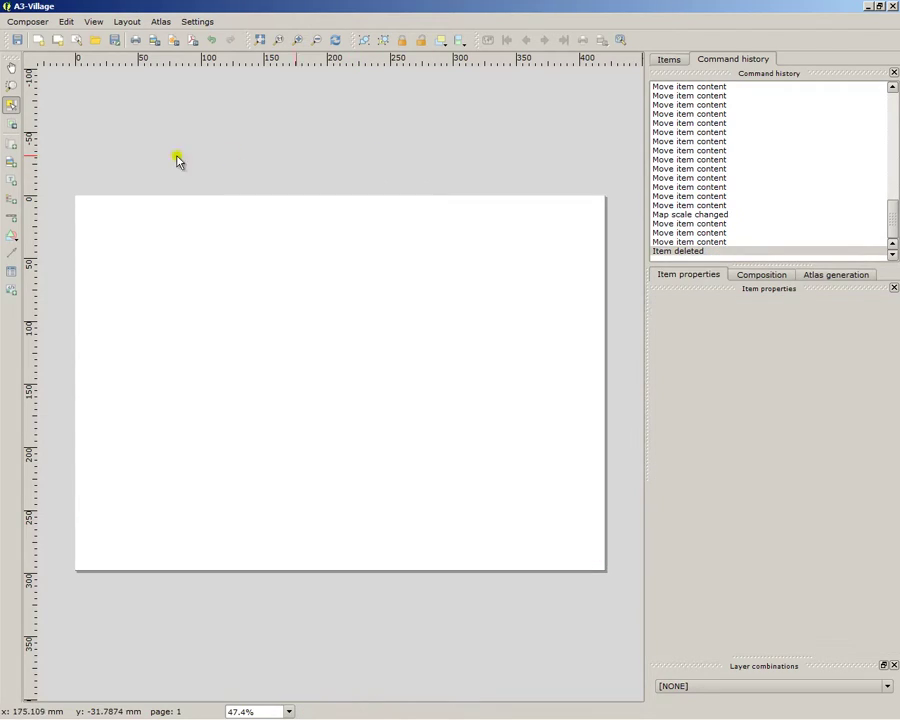
left_click(28, 21)
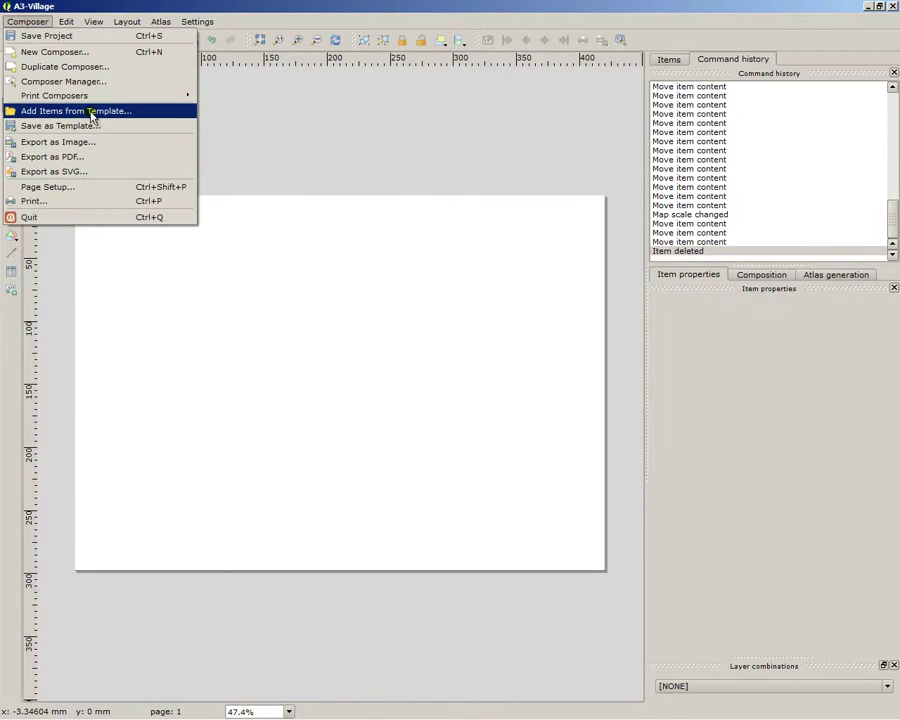
mouse_move(120, 96)
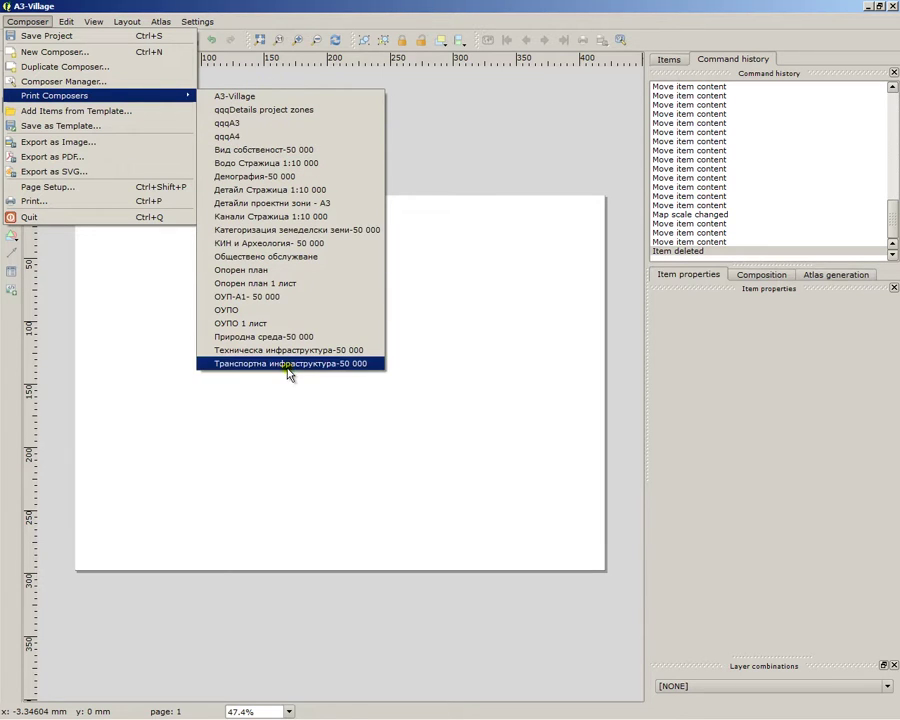
Switch to the qqqDetails project zones composer and select its legend boxes.
left_click(279, 110)
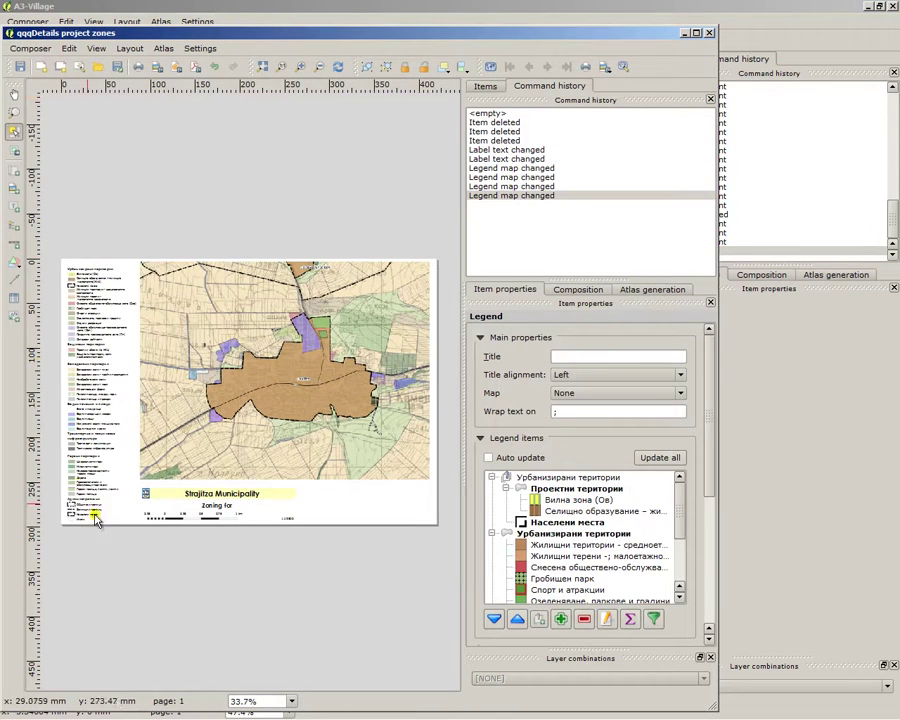
left_click_drag(84, 187, 88, 538)
scroll(88, 543, "up", 1)
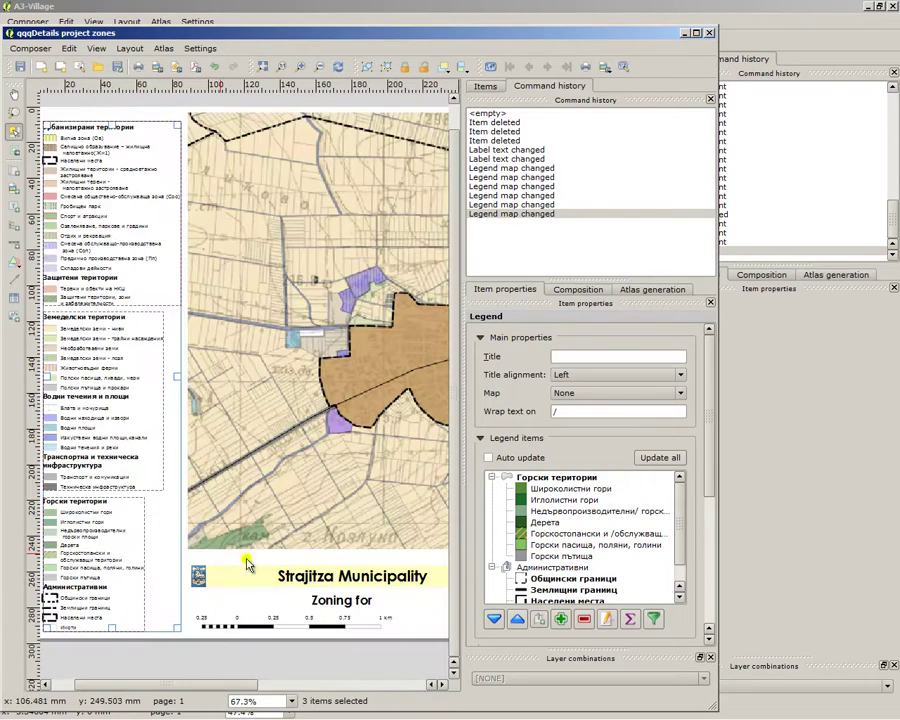
scroll(116, 334, "down", 1)
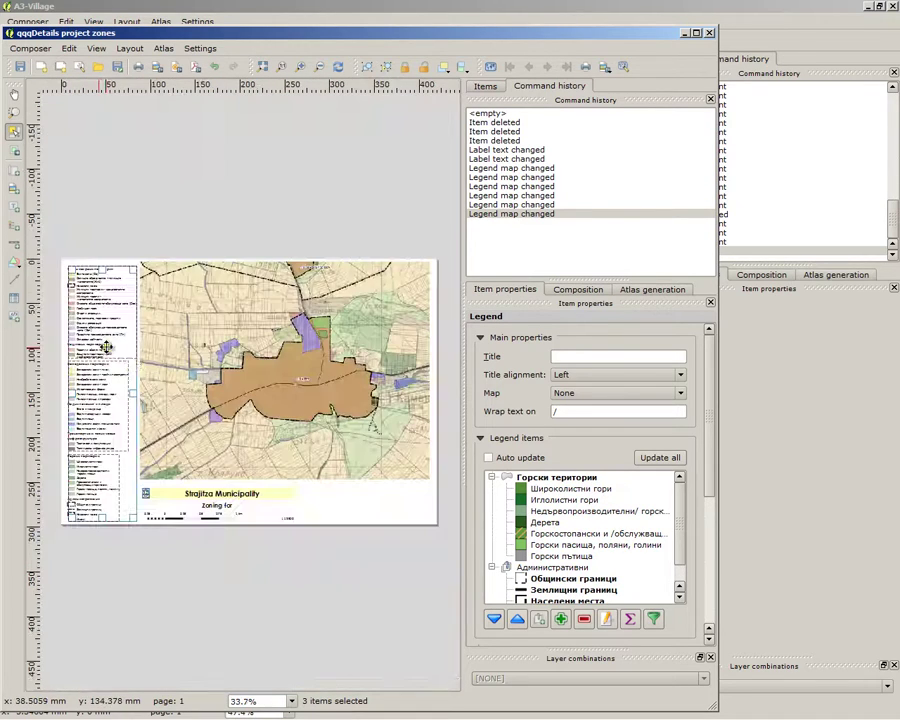
scroll(190, 517, "up", 1)
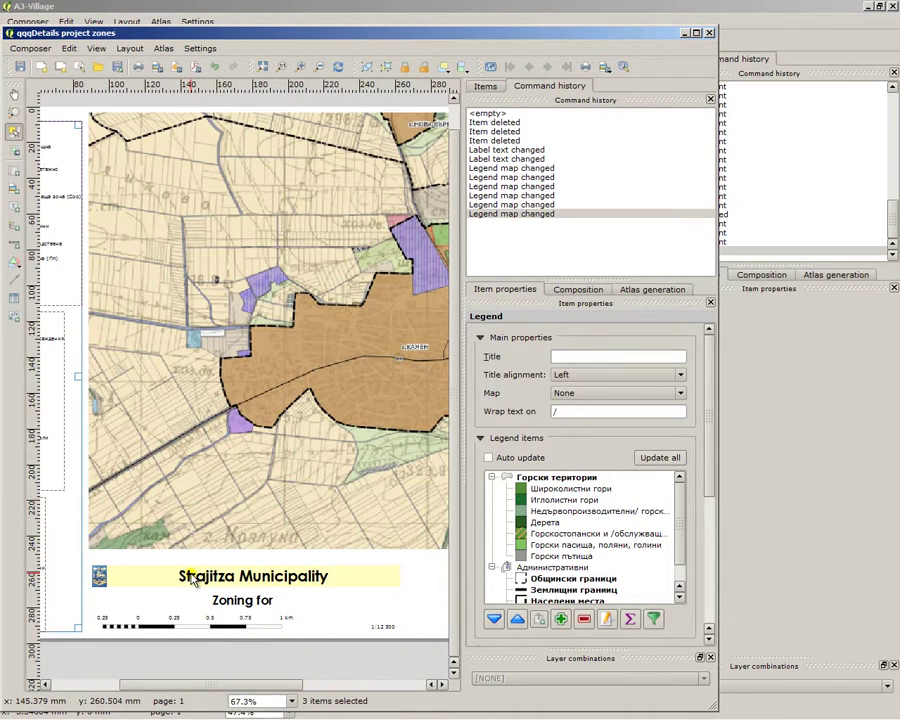
scroll(190, 578, "down", 1)
scroll(182, 565, "up", 1)
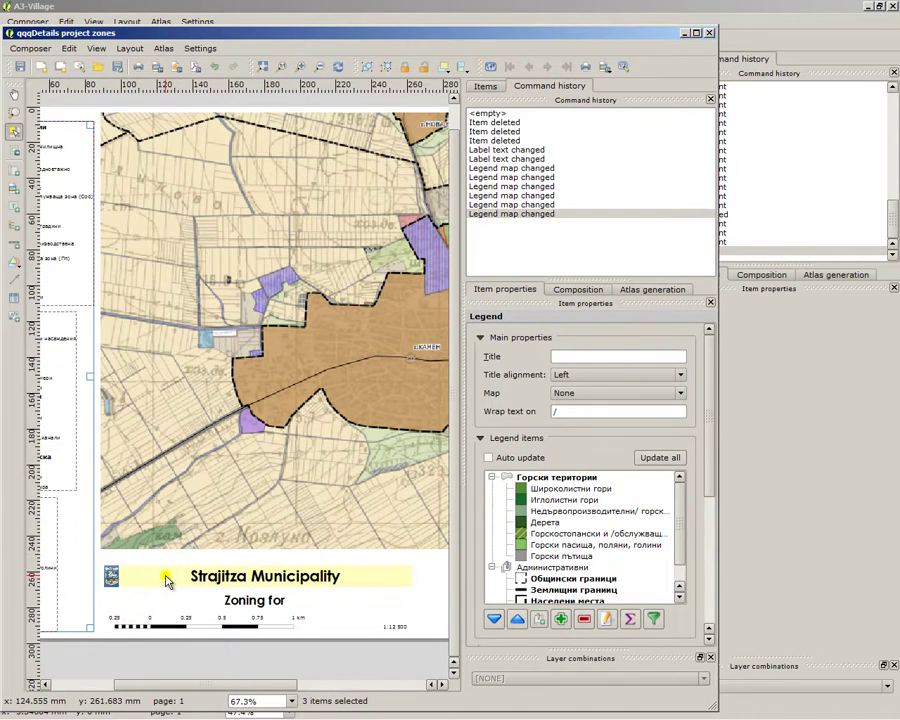
Add the Strajitza Municipality title, logo, Zoning for label and both scale bars to the selection.
left_click(184, 576, "shift")
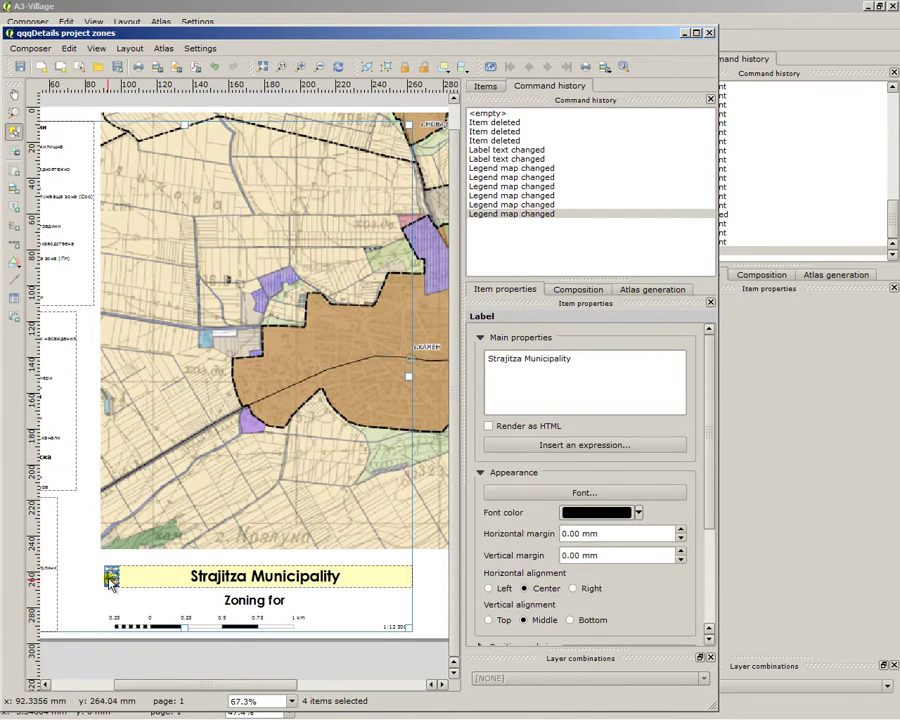
left_click(113, 578, "shift")
left_click(285, 600, "shift")
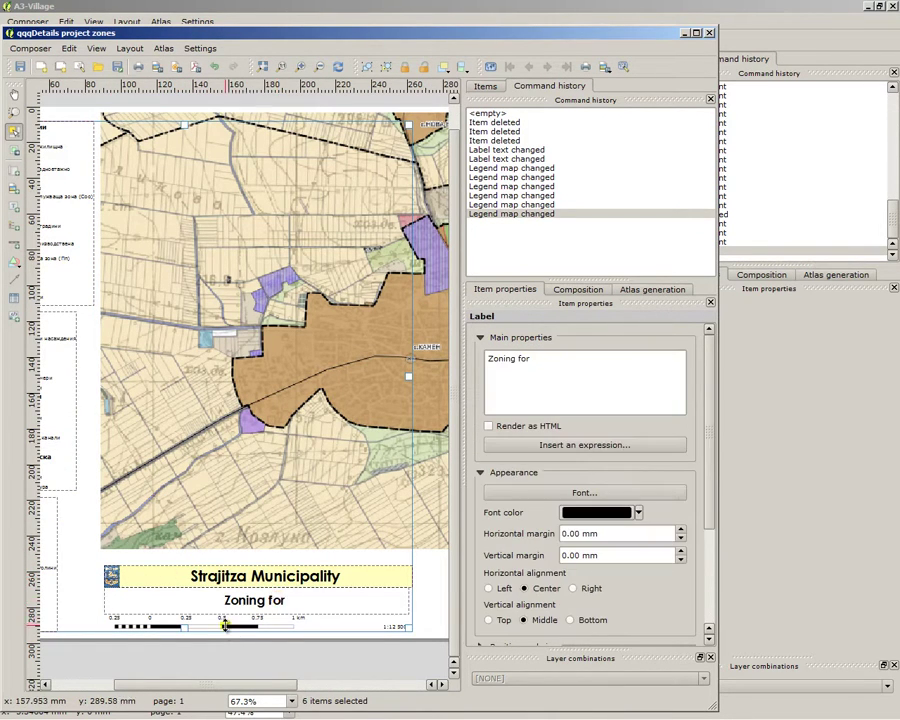
left_click(268, 623, "shift")
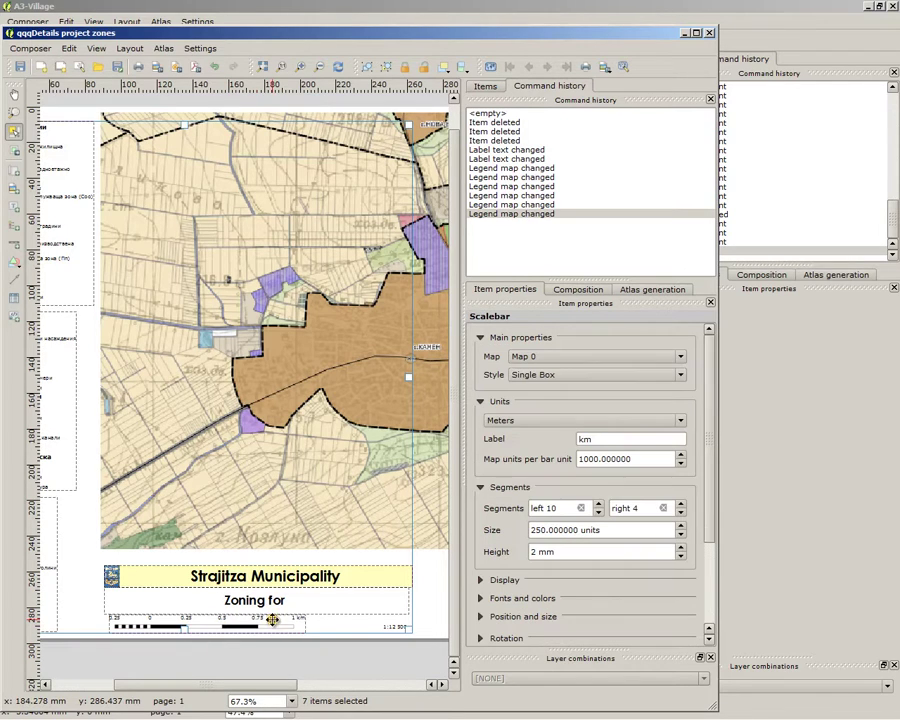
left_click(400, 627, "shift")
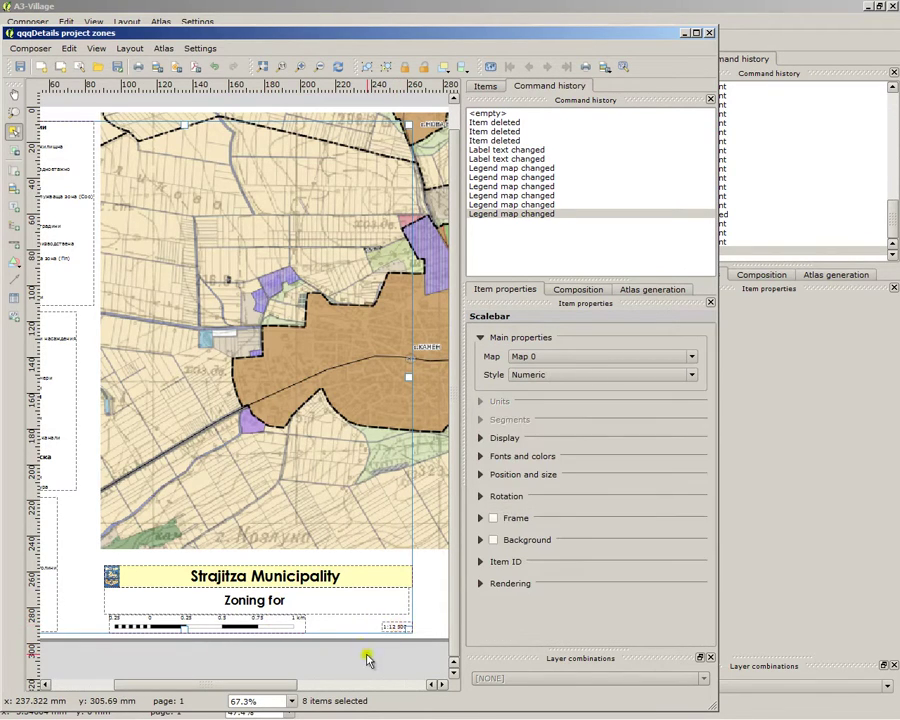
scroll(316, 606, "down", 1)
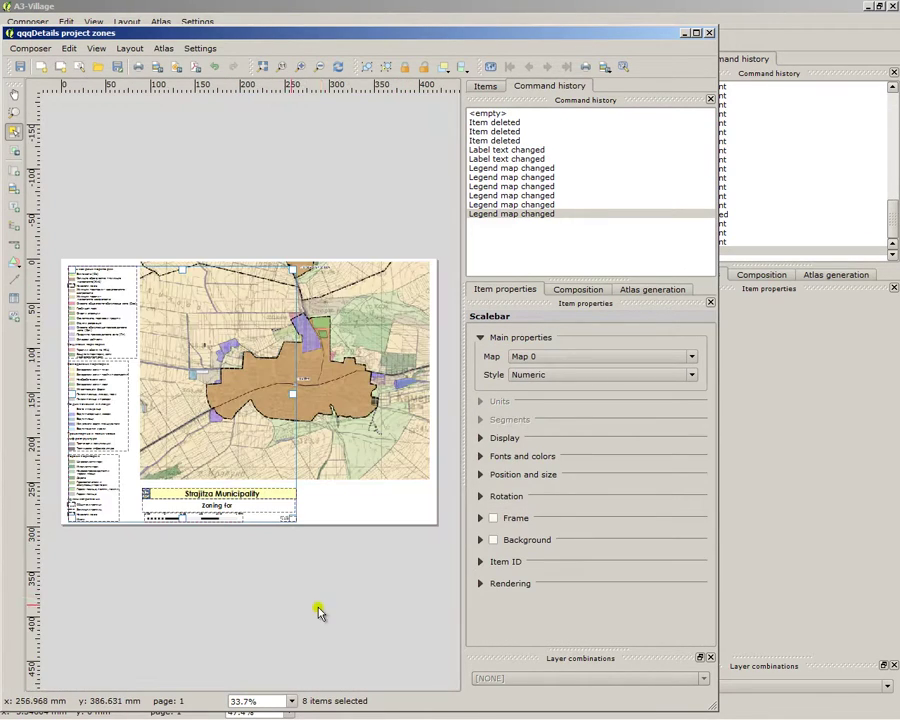
left_click(275, 556)
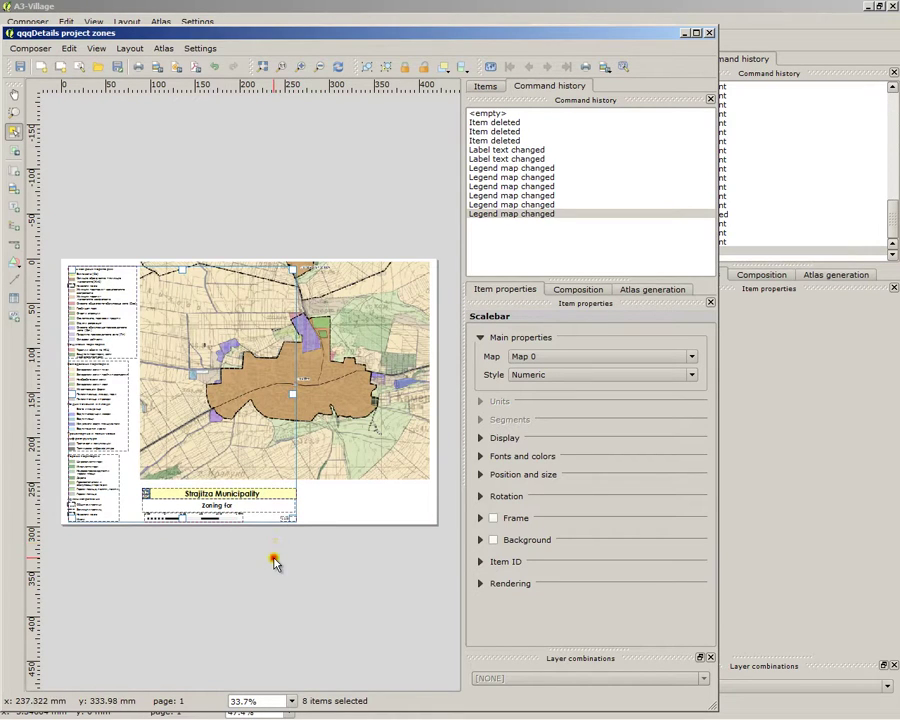
left_click(25, 48)
mouse_move(187, 122)
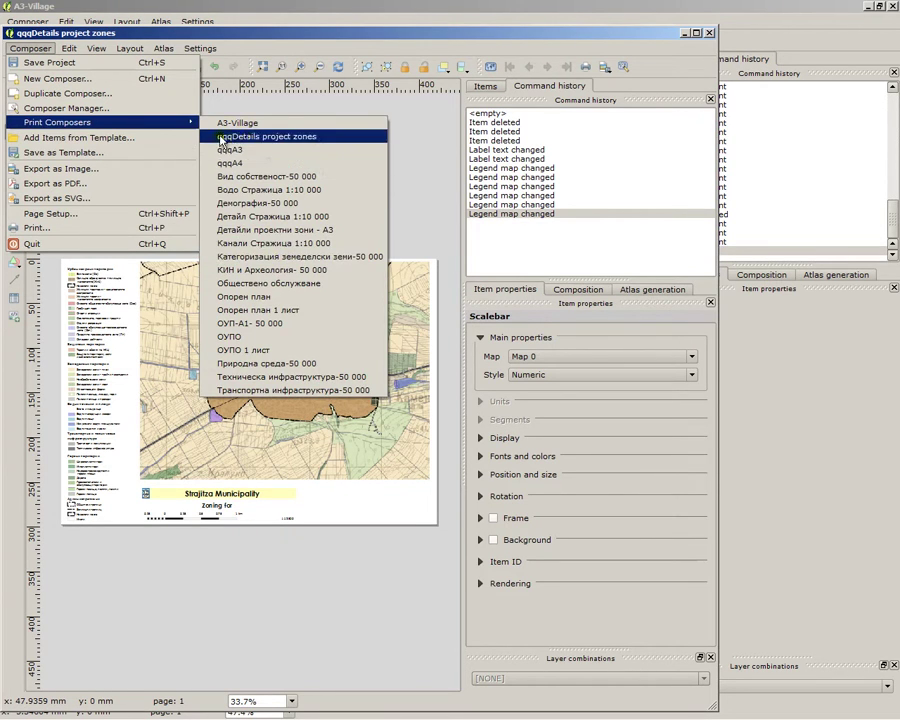
Back in A3-Village, paste the copied legend, labels, logo and scale bars in place.
mouse_move(148, 124)
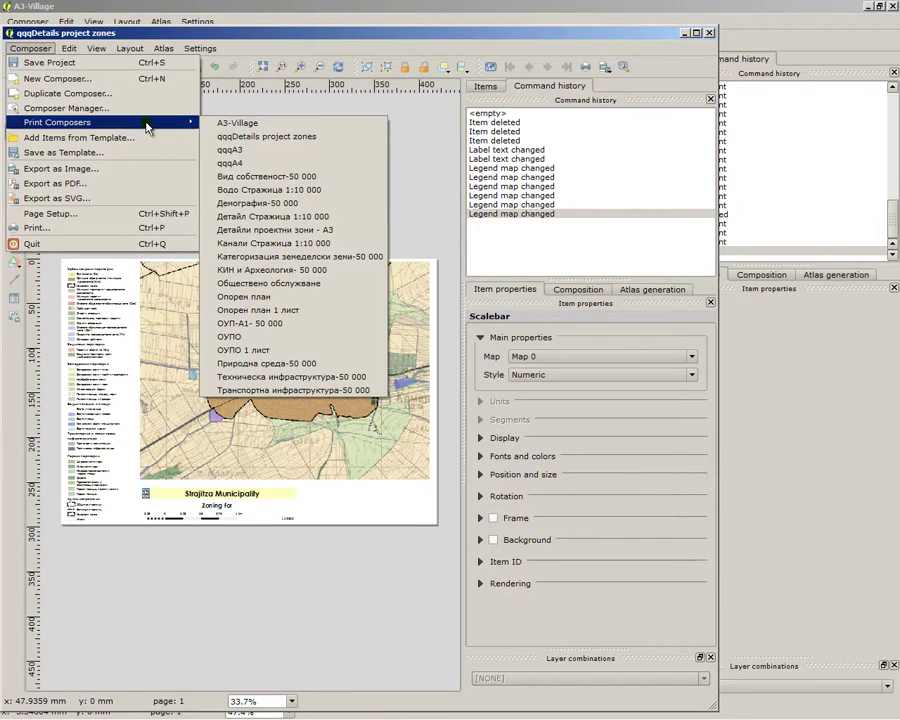
left_click(243, 125)
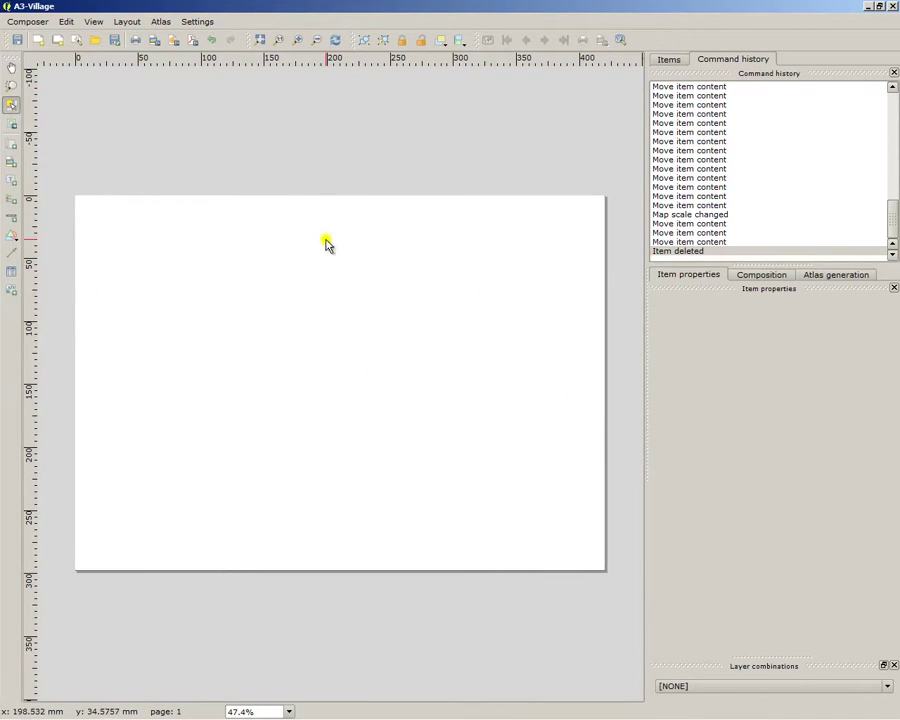
left_click(93, 22)
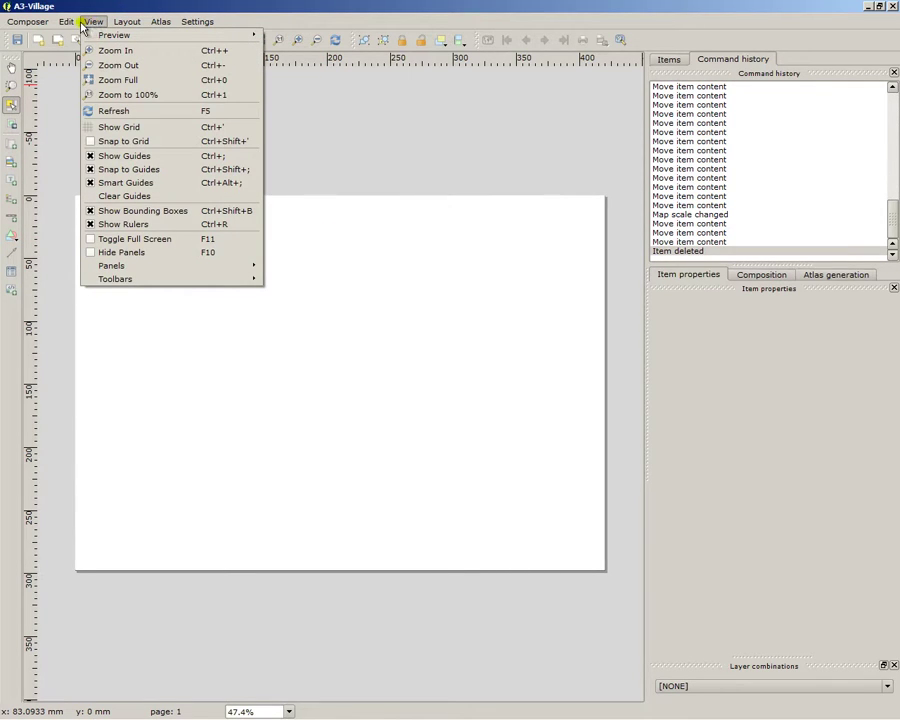
mouse_move(75, 26)
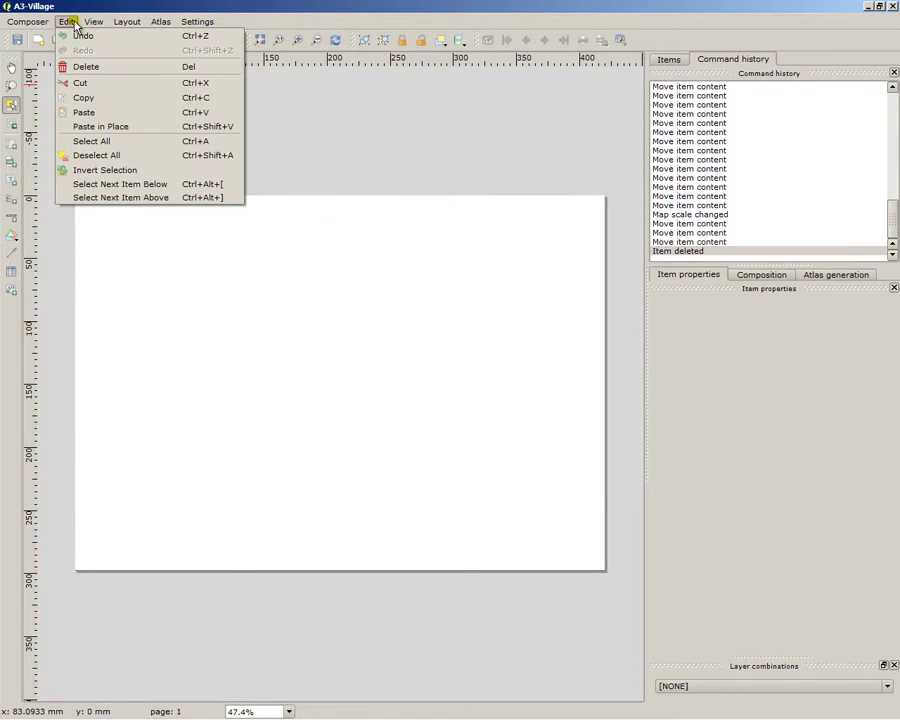
left_click(118, 128)
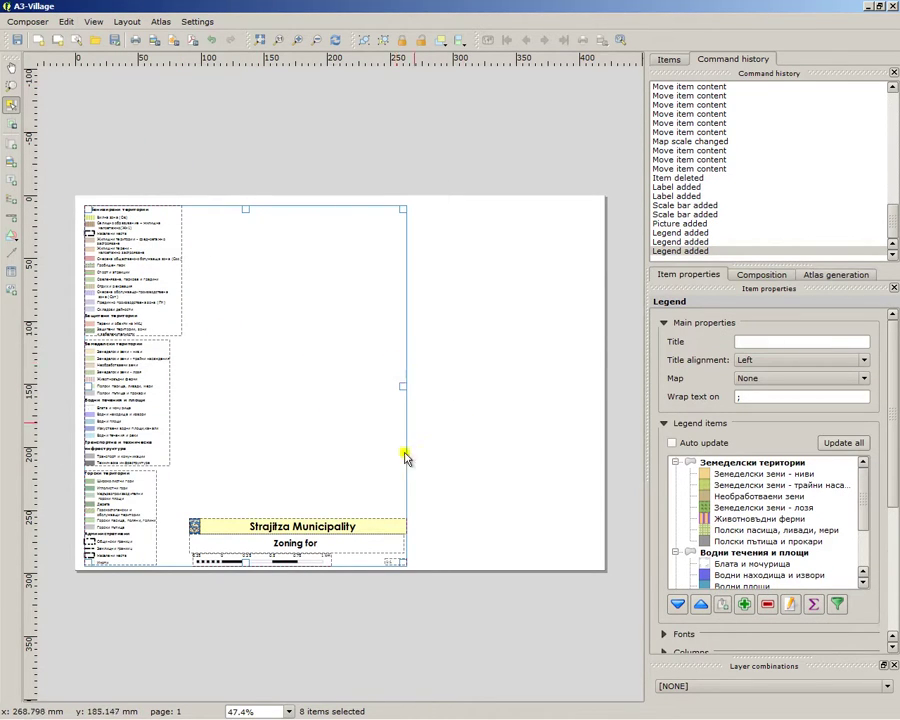
left_click(340, 620)
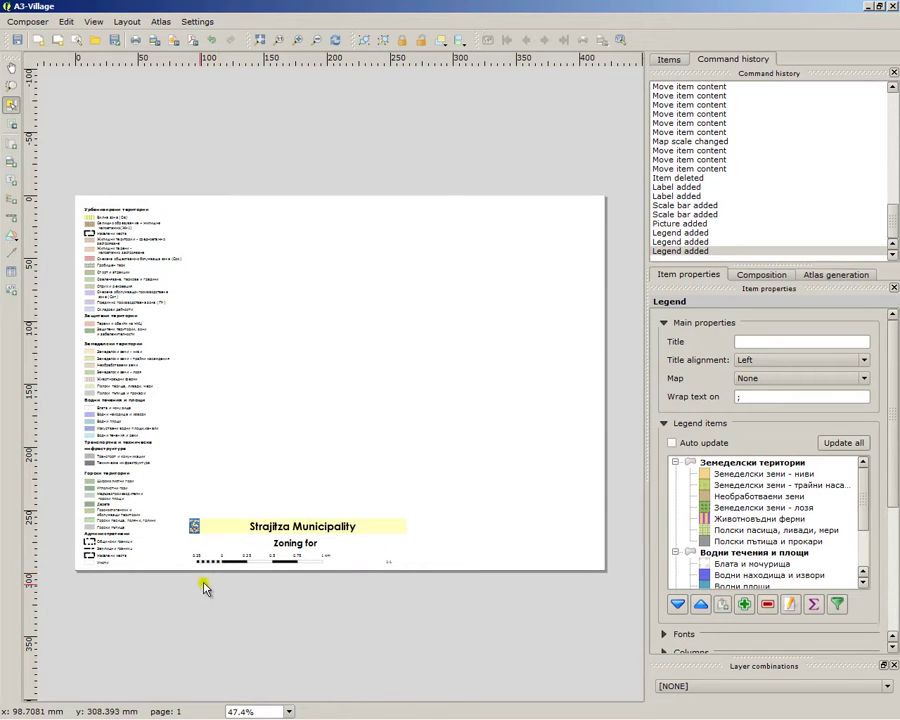
Draw a new map frame right of the legend and above the title, then zoom out.
scroll(250, 590, "up", 1)
scroll(256, 566, "down", 1)
scroll(290, 566, "up", 1)
scroll(252, 456, "down", 1)
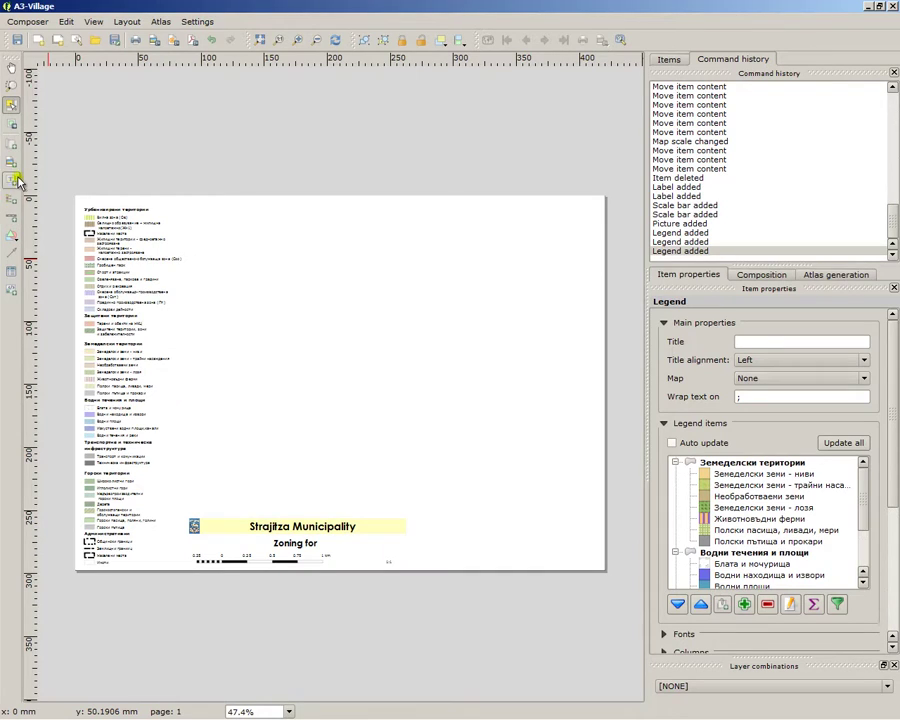
left_click(14, 140)
left_click_drag(182, 198, 600, 511)
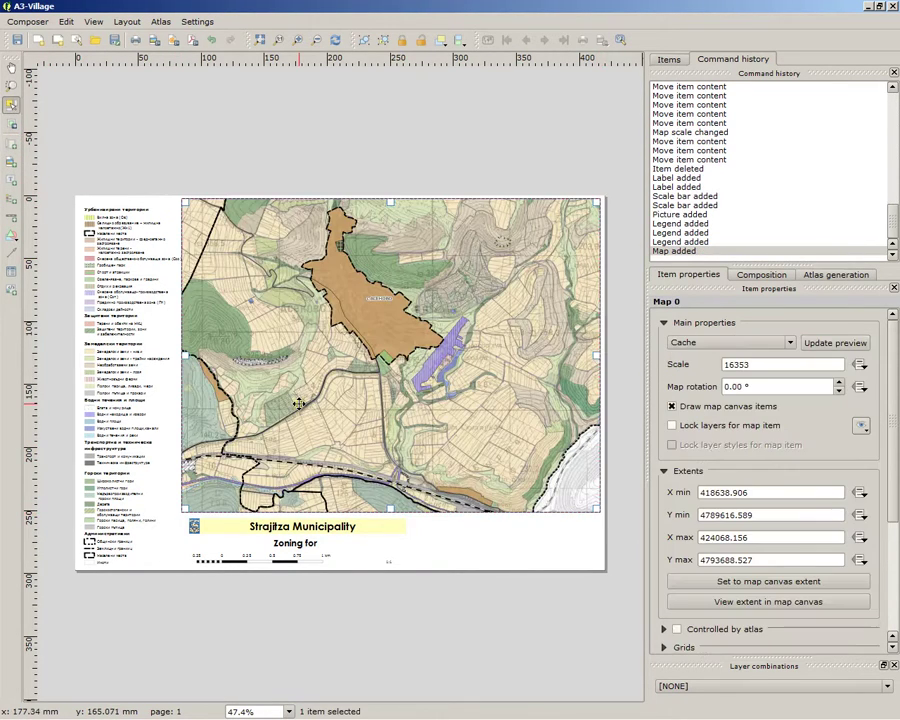
key("ctrl+minus")
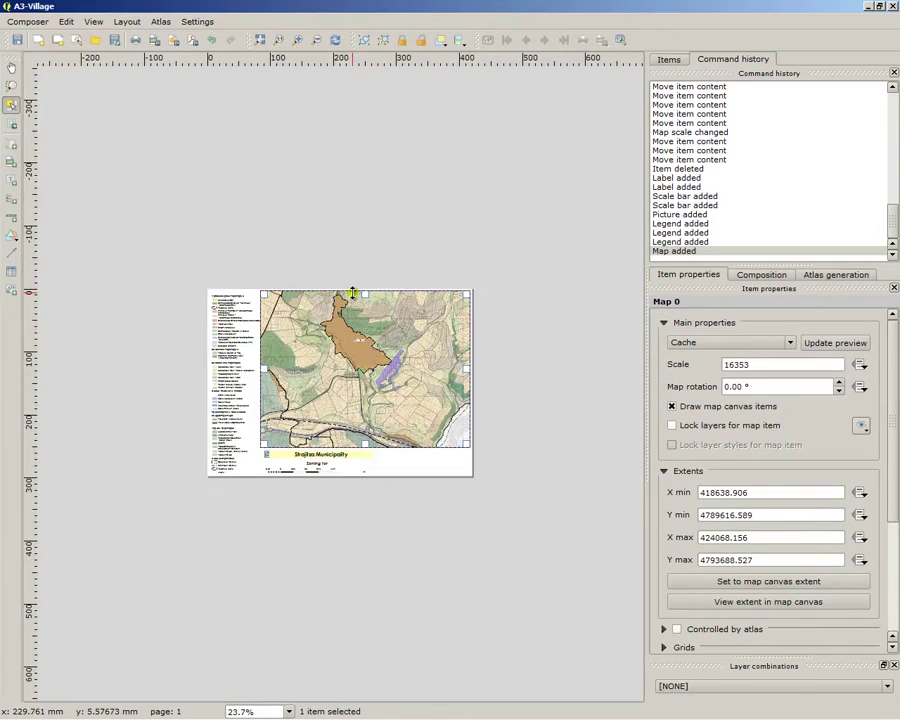
scroll(350, 358, "up", 2)
scroll(350, 358, "down", 1)
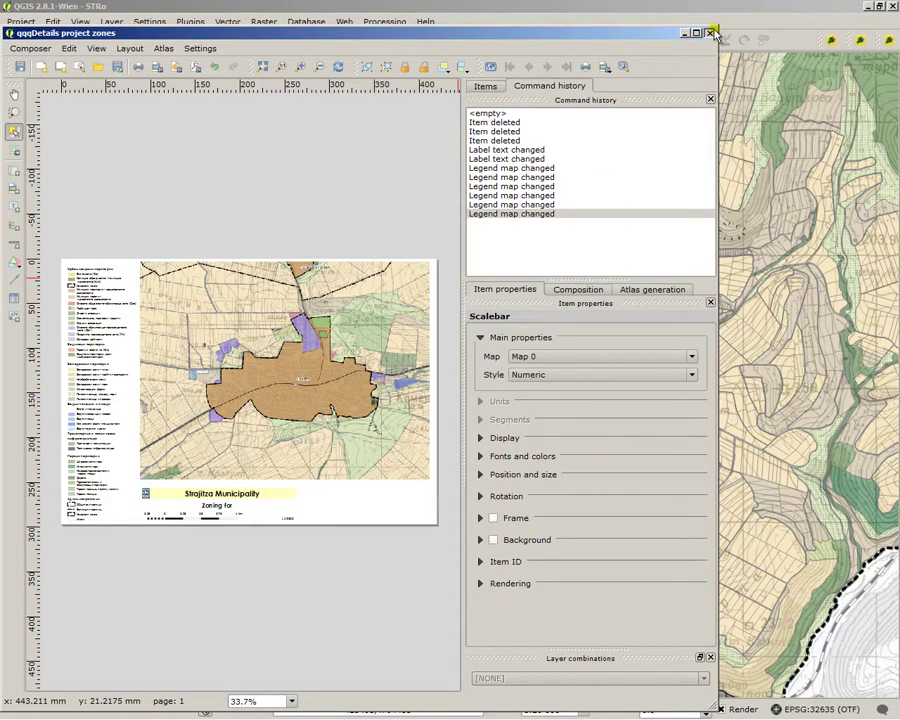
Close the qqqDetails composer and look at the STRo_nas_mesta layer properties without changes.
left_click(709, 33)
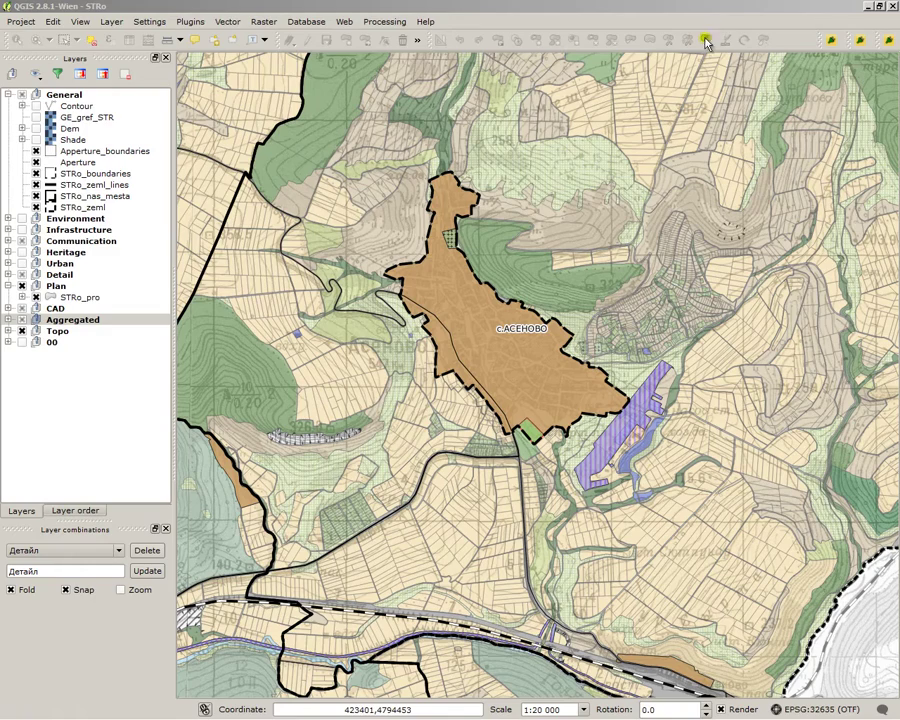
left_click(92, 196)
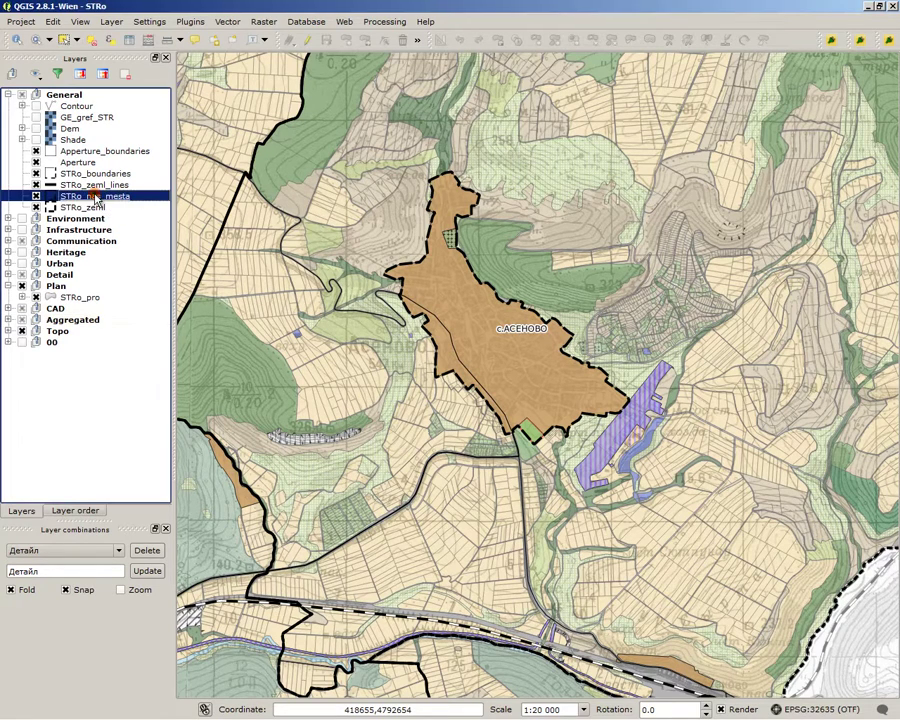
double_click(37, 200)
left_click(658, 676)
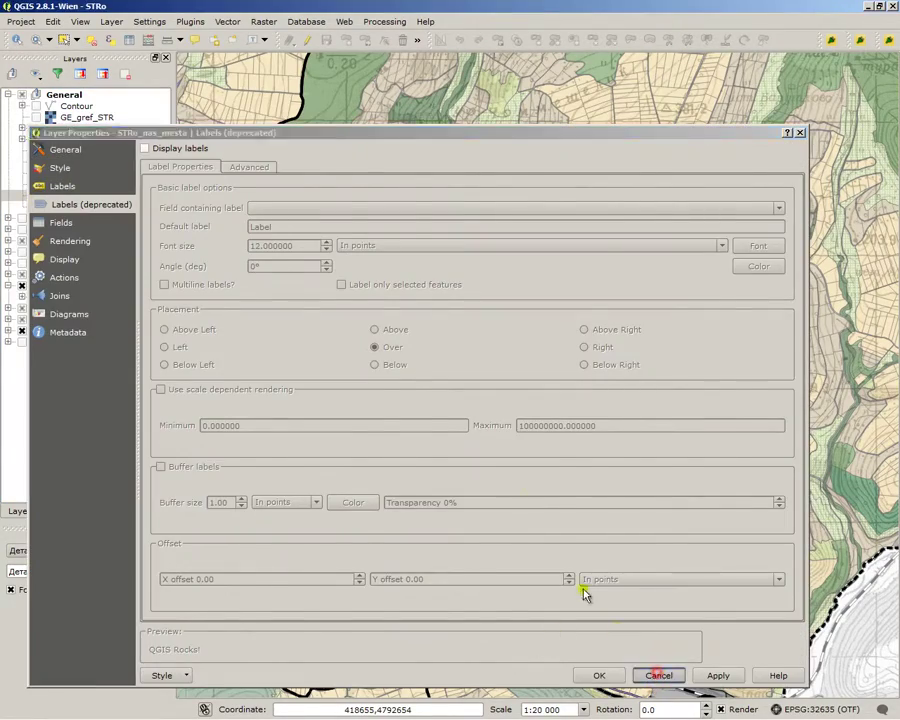
Toggle STRo_nas_mesta visibility several times, leaving it hidden, and recheck its properties.
left_click(37, 196)
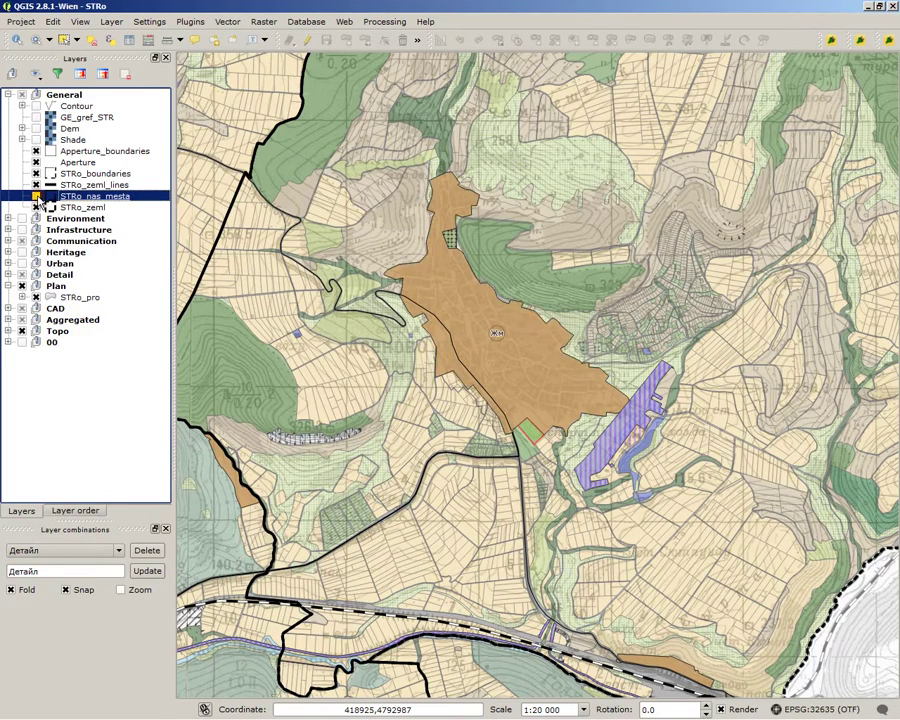
left_click(37, 196)
left_click(37, 196)
left_click(37, 196)
left_click(37, 196)
double_click(40, 199)
key("Escape")
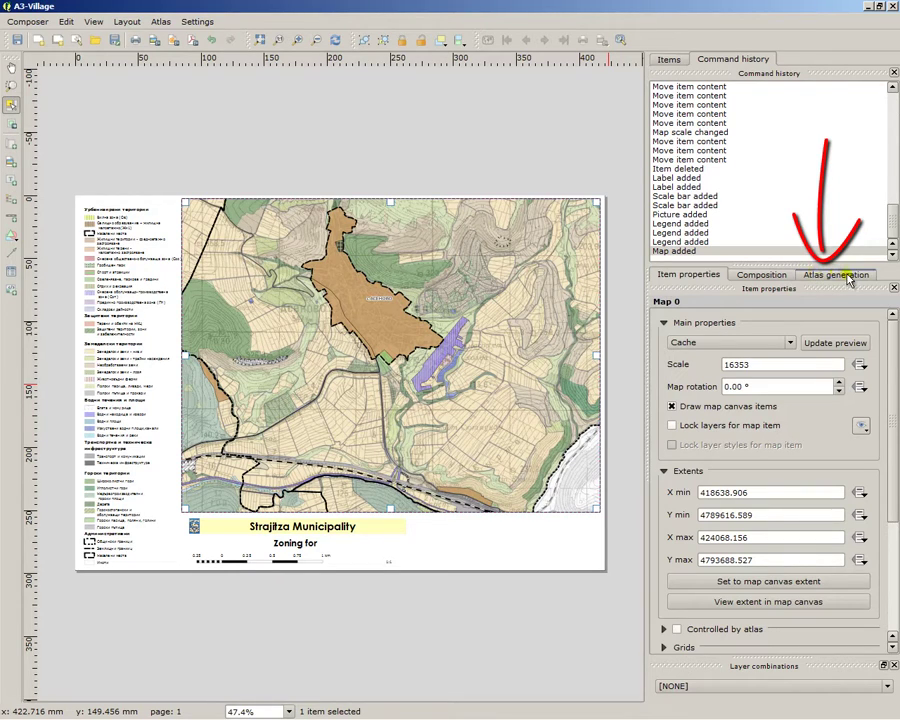
Enable atlas generation with STRo_nas_mesta as the coverage layer.
left_click(846, 276)
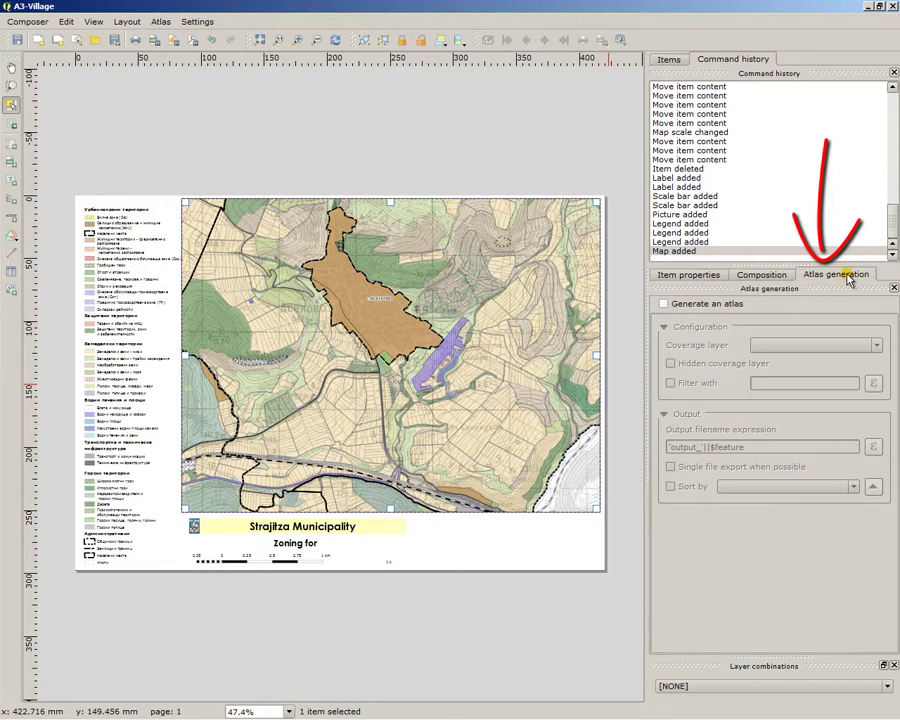
left_click(665, 304)
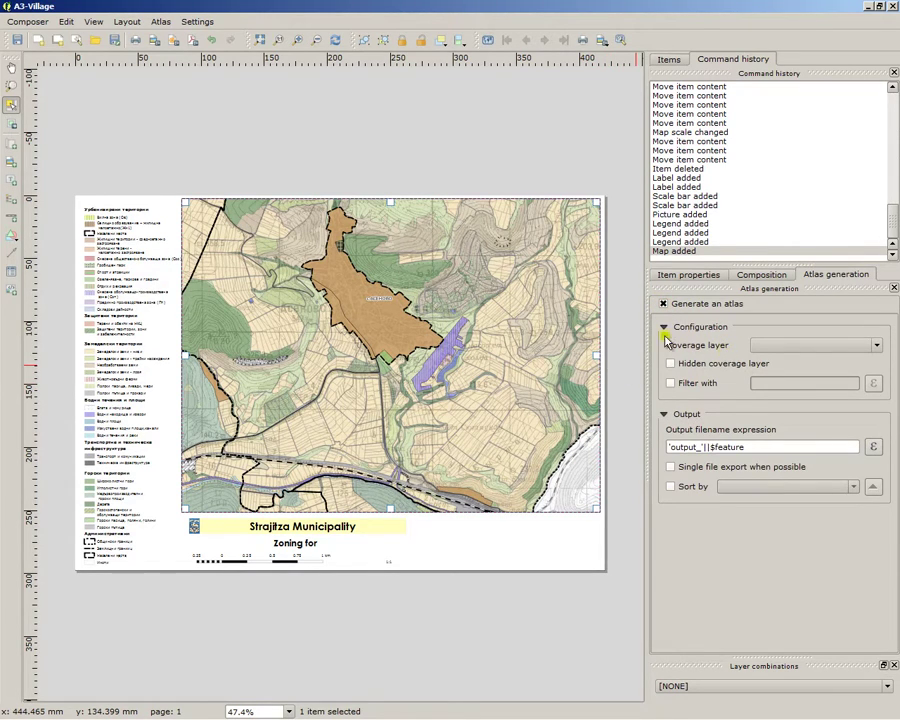
left_click(816, 345)
scroll(795, 415, "down", 2)
scroll(795, 415, "down", 5)
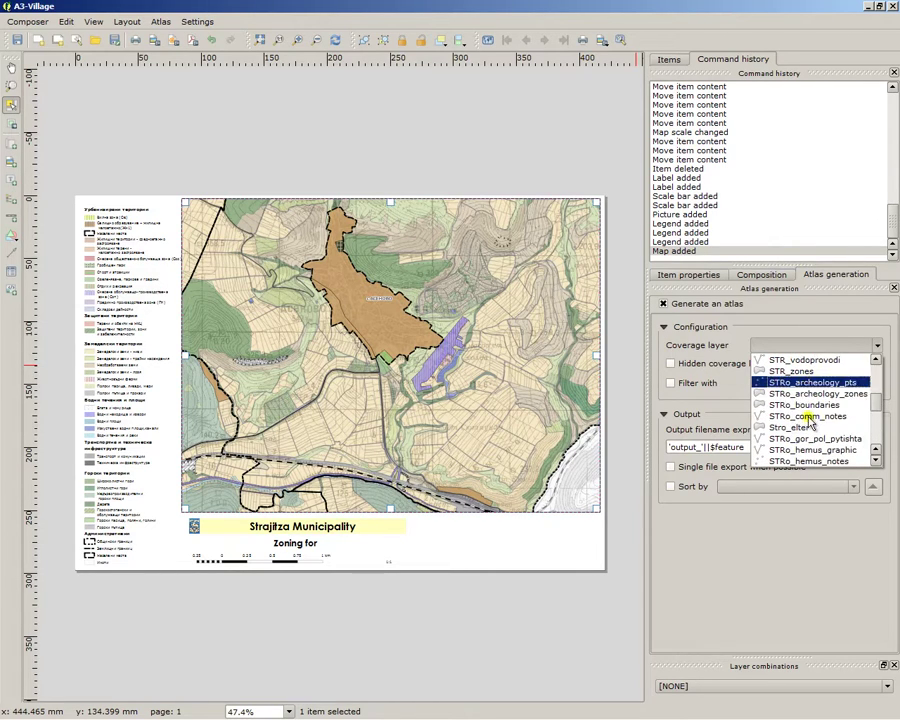
scroll(813, 420, "down", 1)
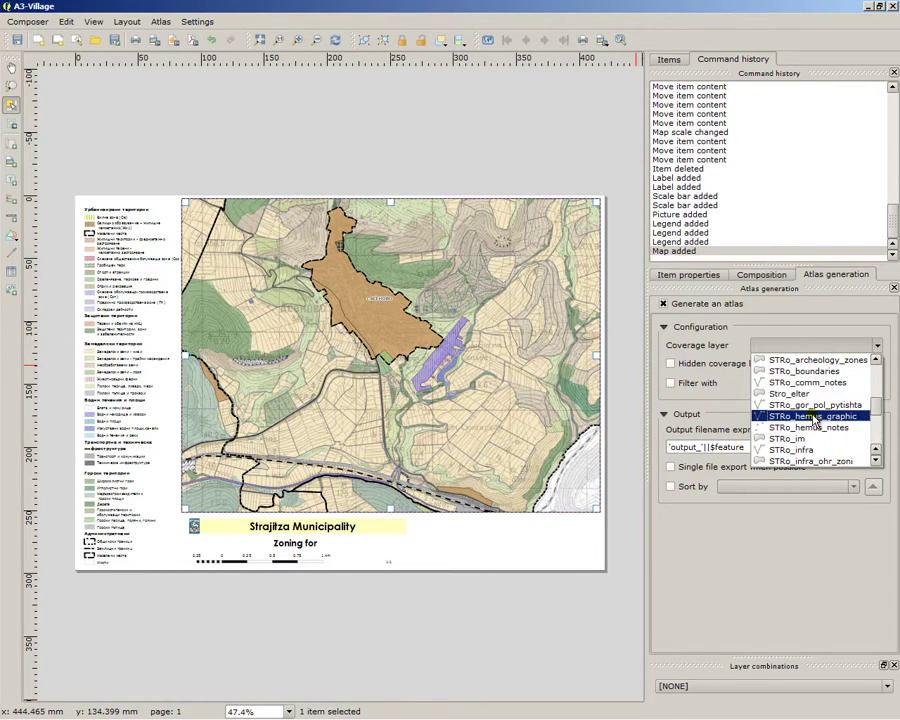
scroll(815, 420, "down", 6)
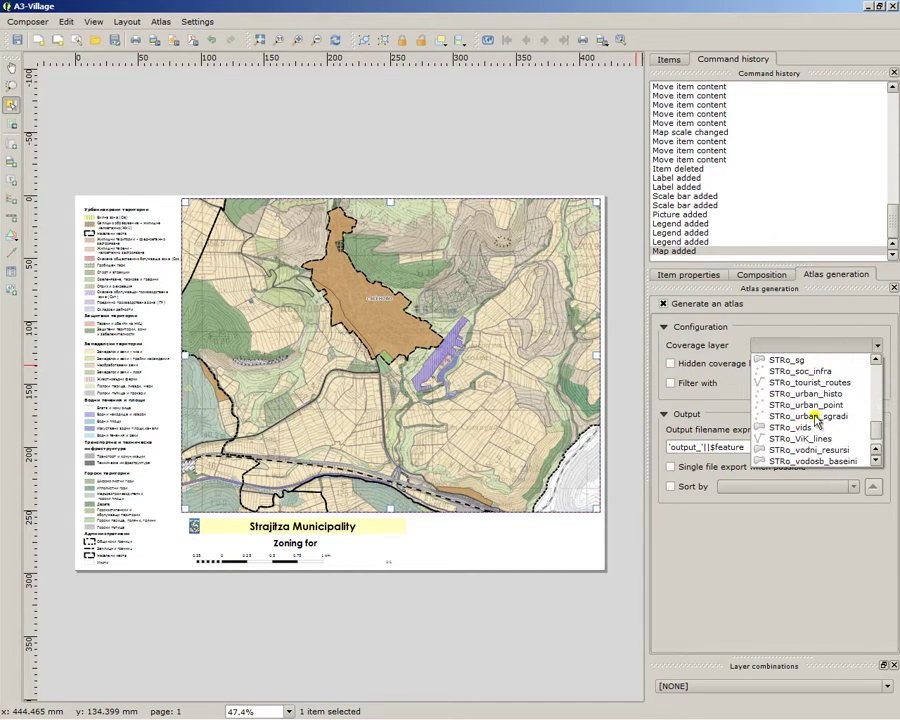
scroll(861, 410, "up", 3)
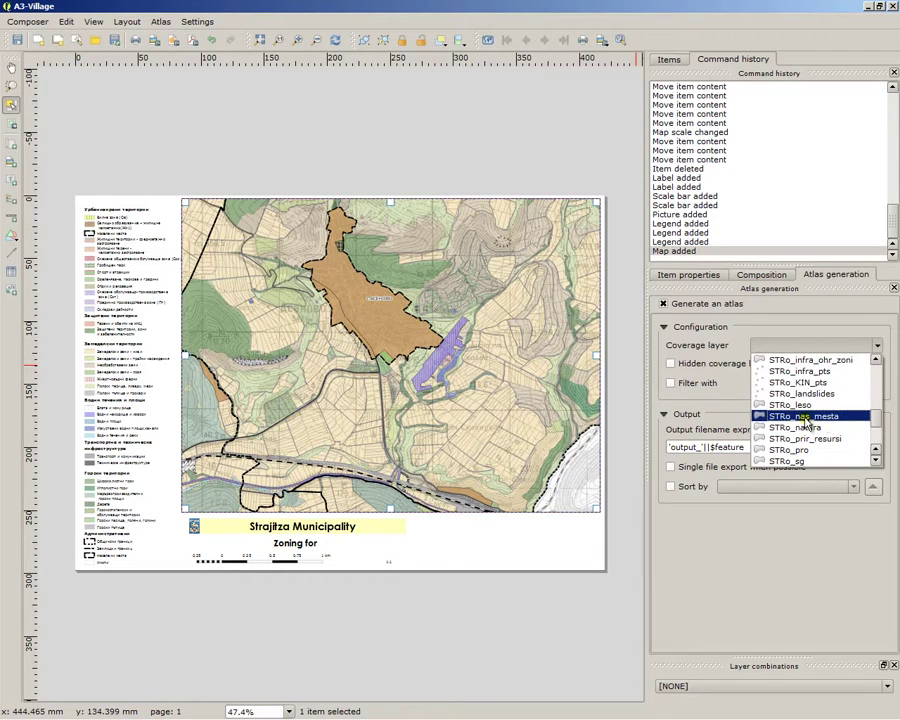
left_click(827, 417)
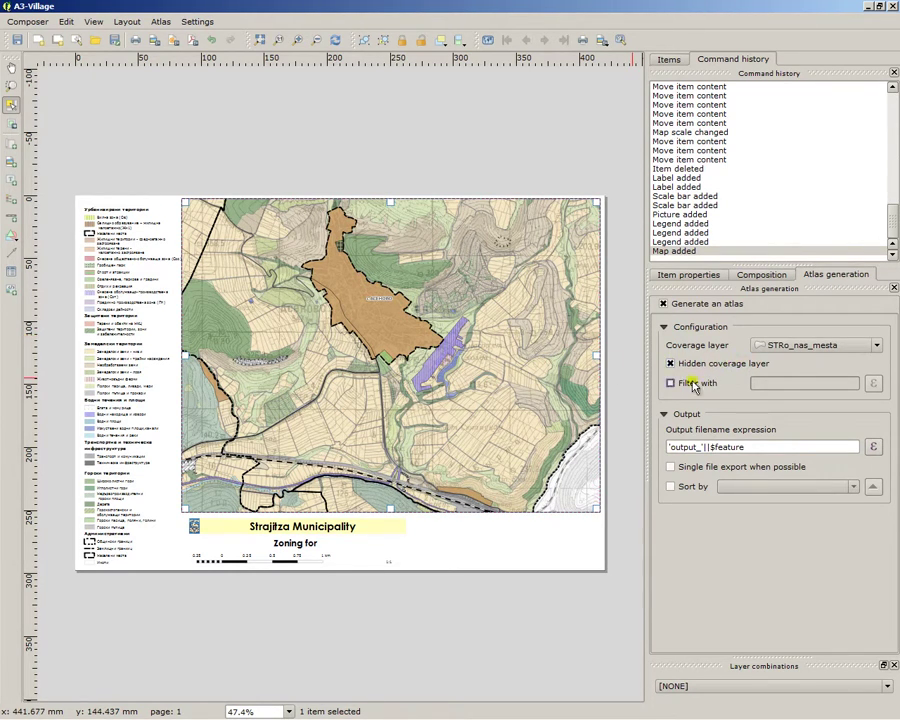
Untick Hidden coverage layer, enable Filter with, and open the filter expression editor.
left_click(680, 366)
left_click(672, 384)
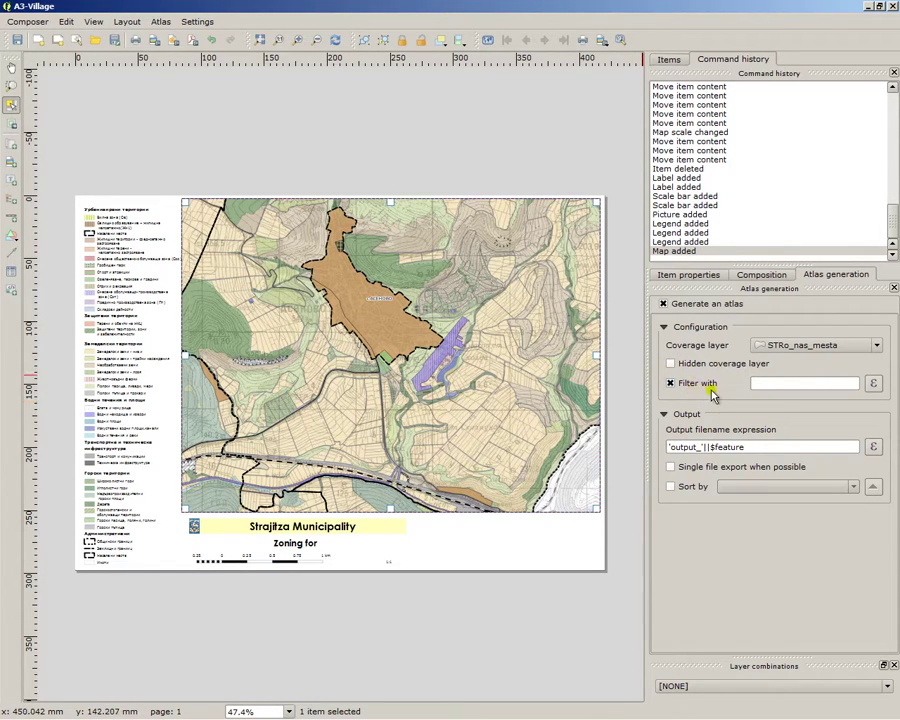
left_click(874, 384)
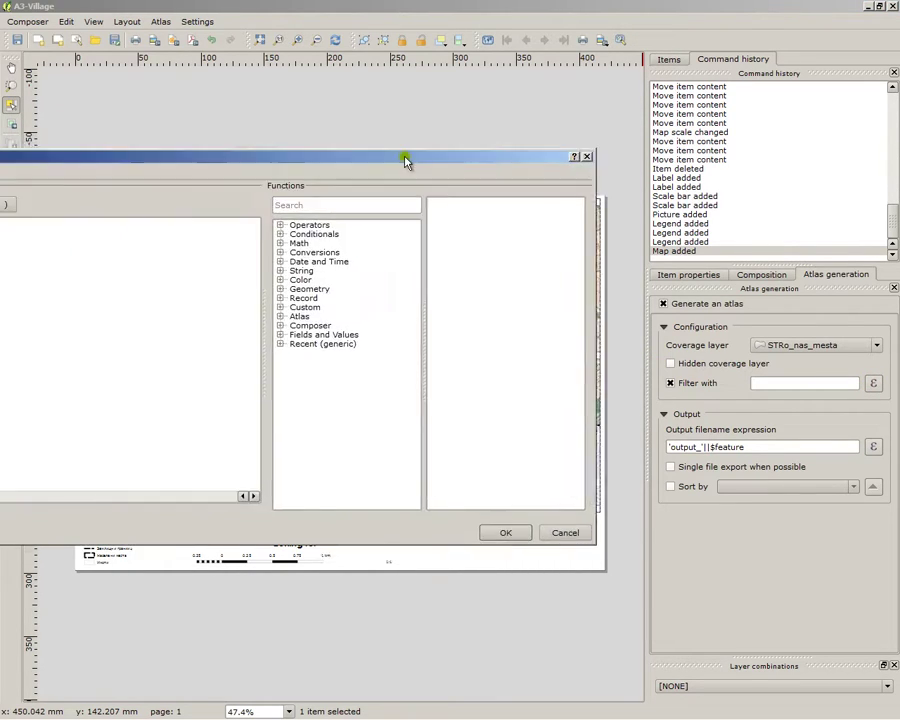
left_click_drag(406, 157, 597, 92)
Browse the village layer's fields and insert AREADKA followed by '<' into the filter.
double_click(576, 271)
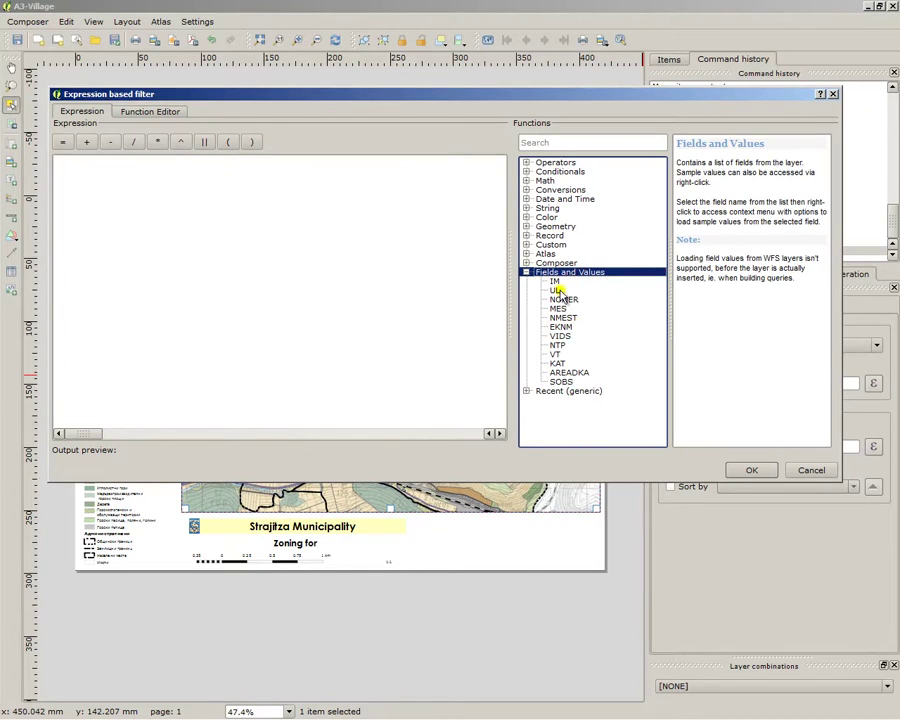
left_click(576, 318)
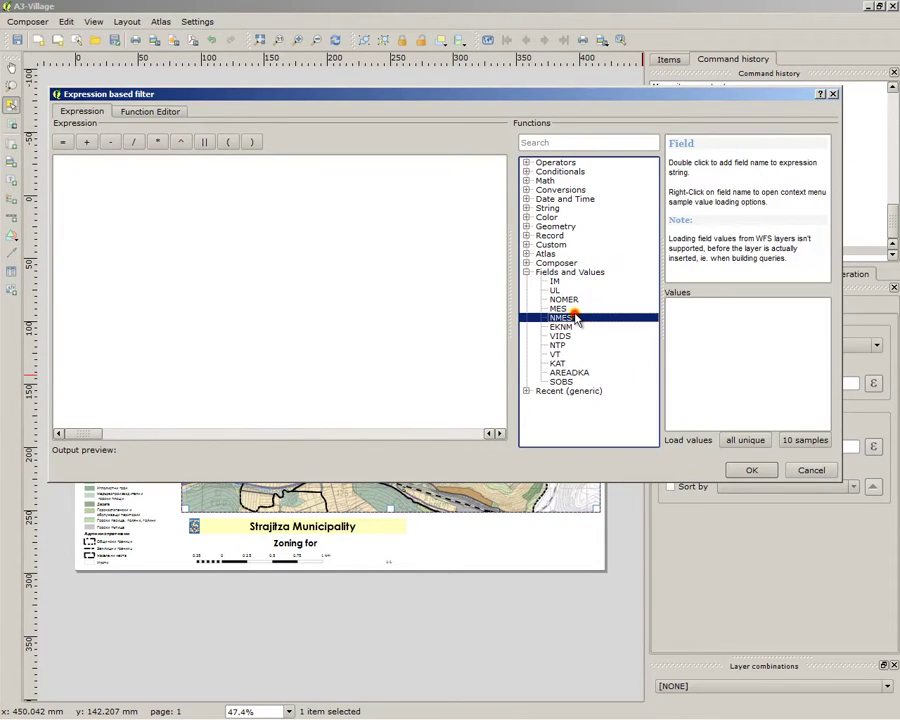
left_click(568, 372)
left_click(566, 327)
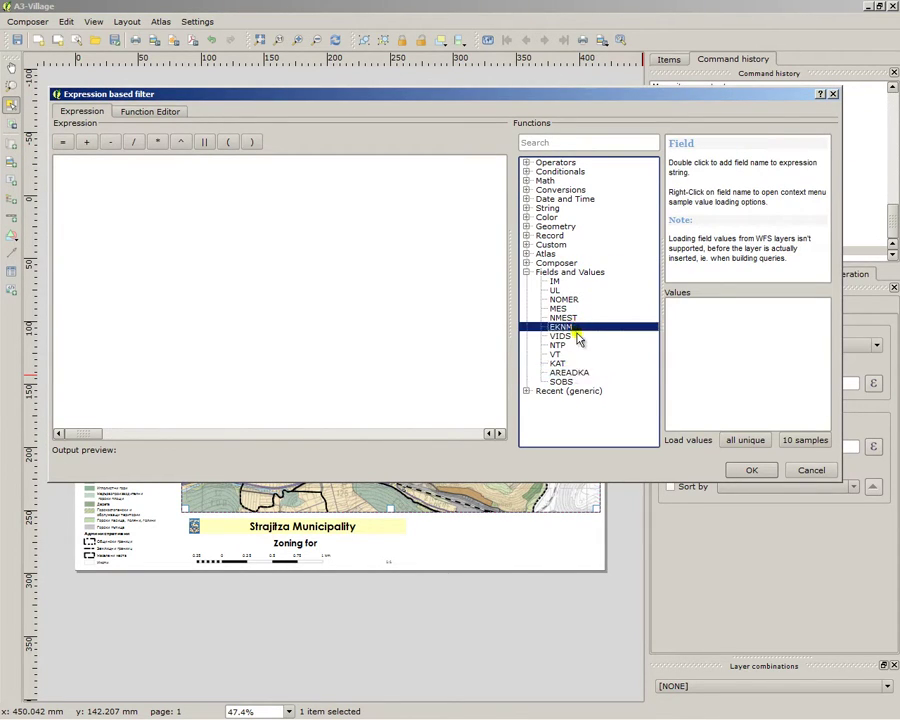
left_click(574, 336)
left_click(578, 345)
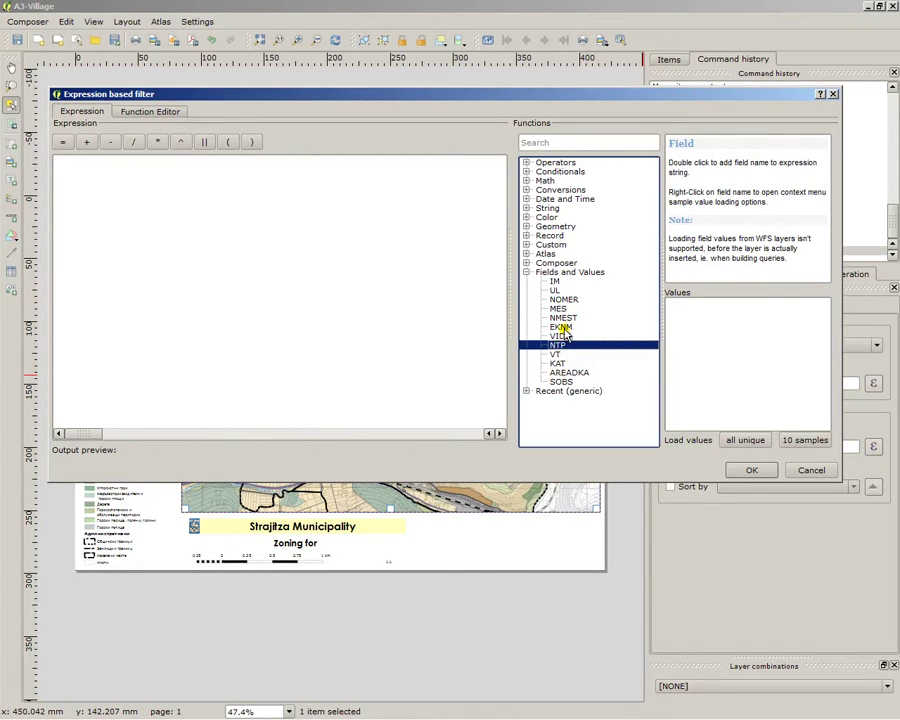
left_click(562, 328)
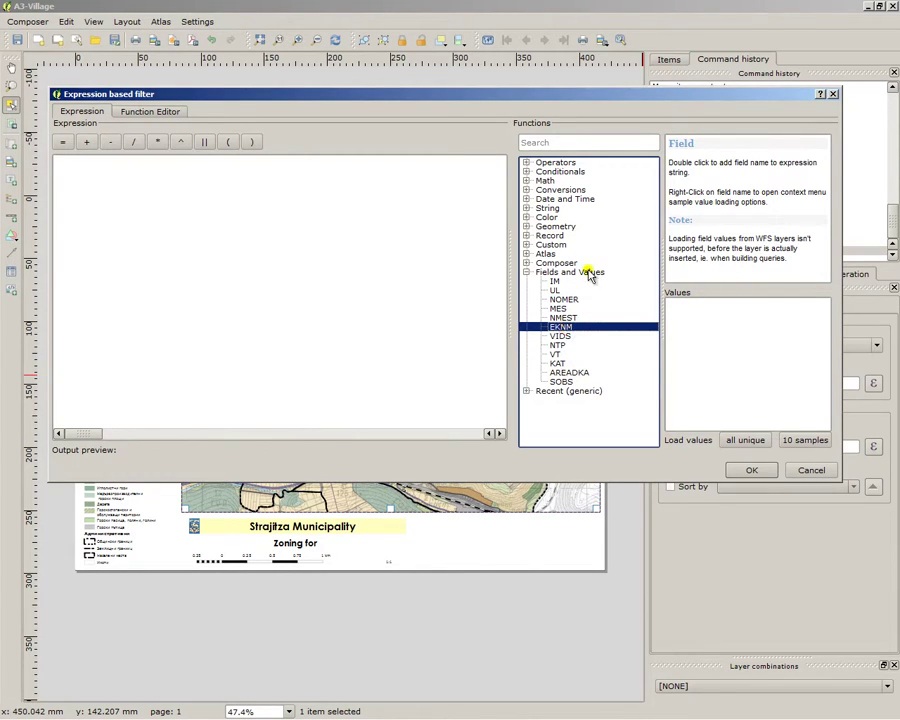
left_click(568, 355)
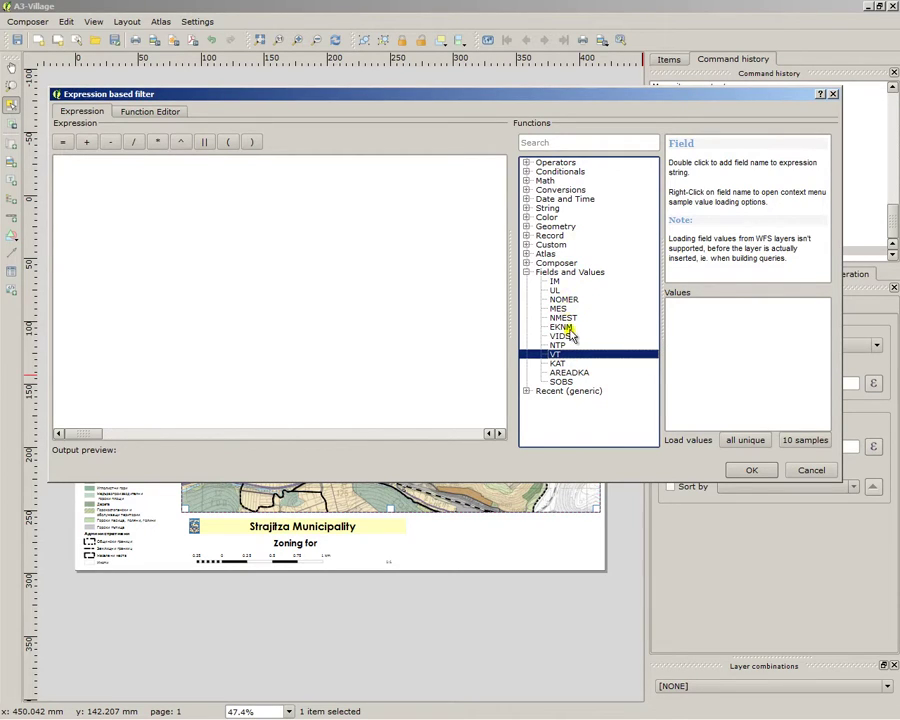
double_click(572, 372)
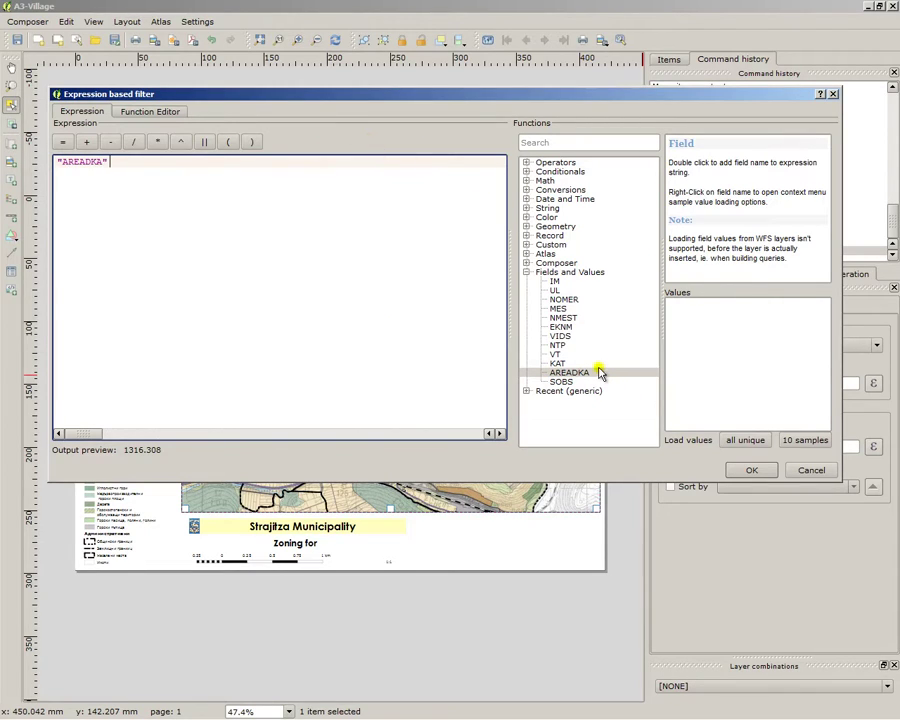
type("<")
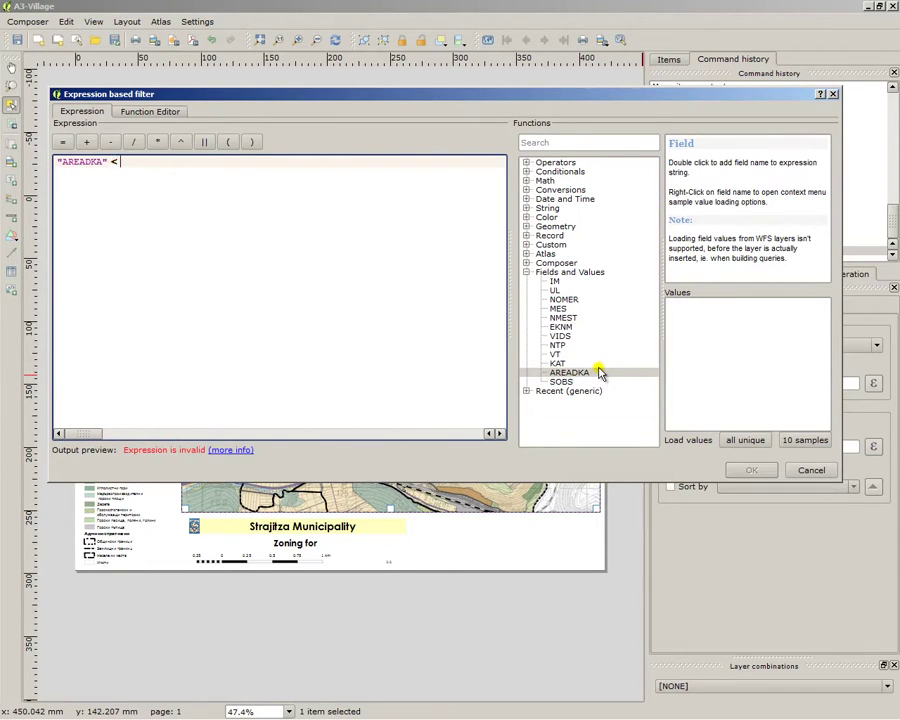
Finish the filter as "AREADKA" < 1000 after checking sample values, and confirm it.
left_click(745, 439)
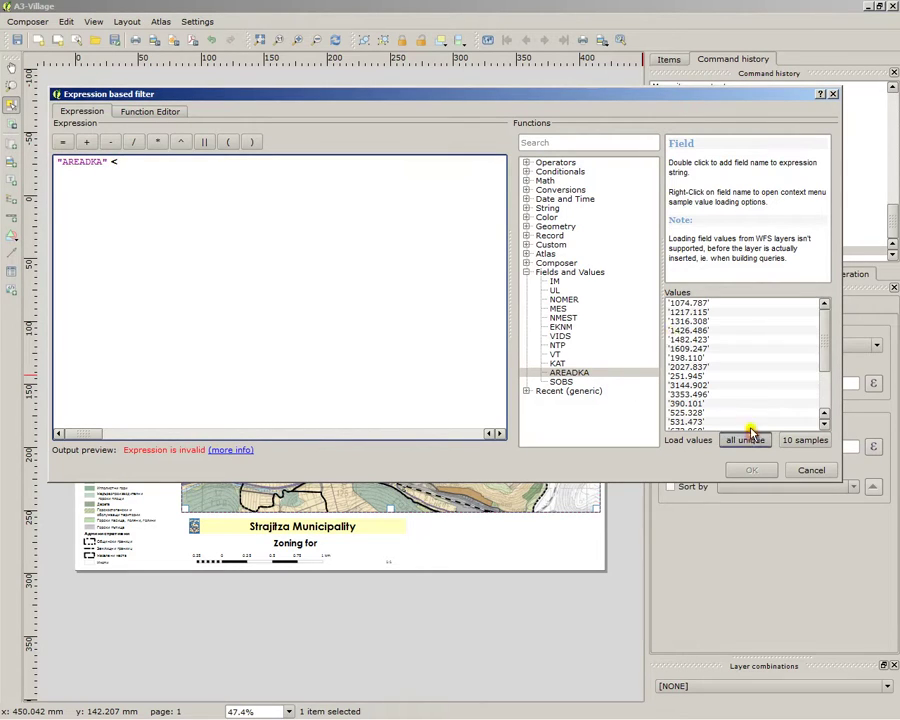
left_click(700, 302)
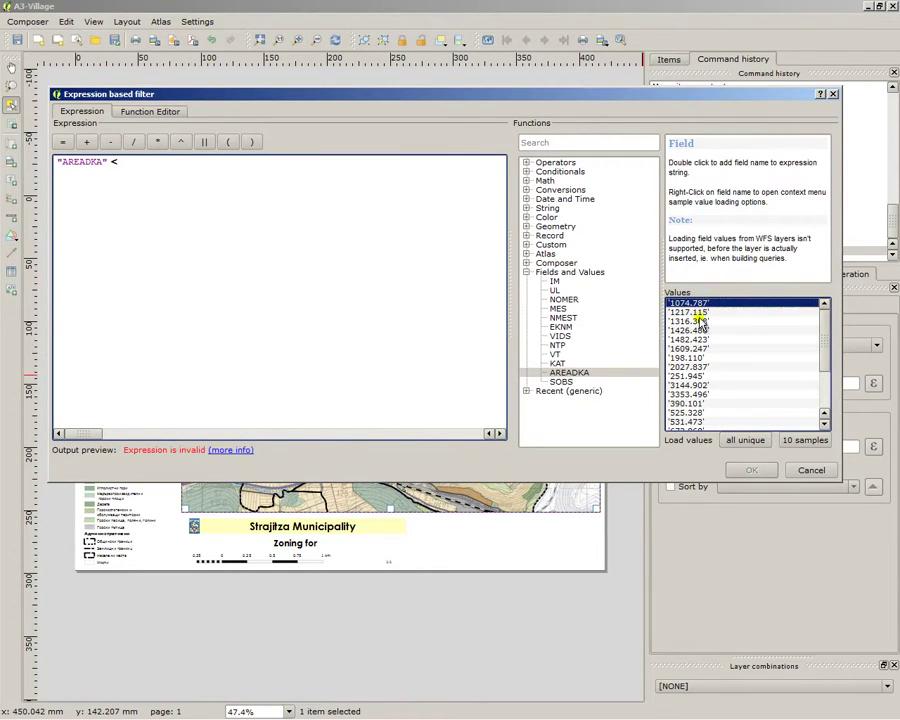
scroll(720, 377, "down", 3)
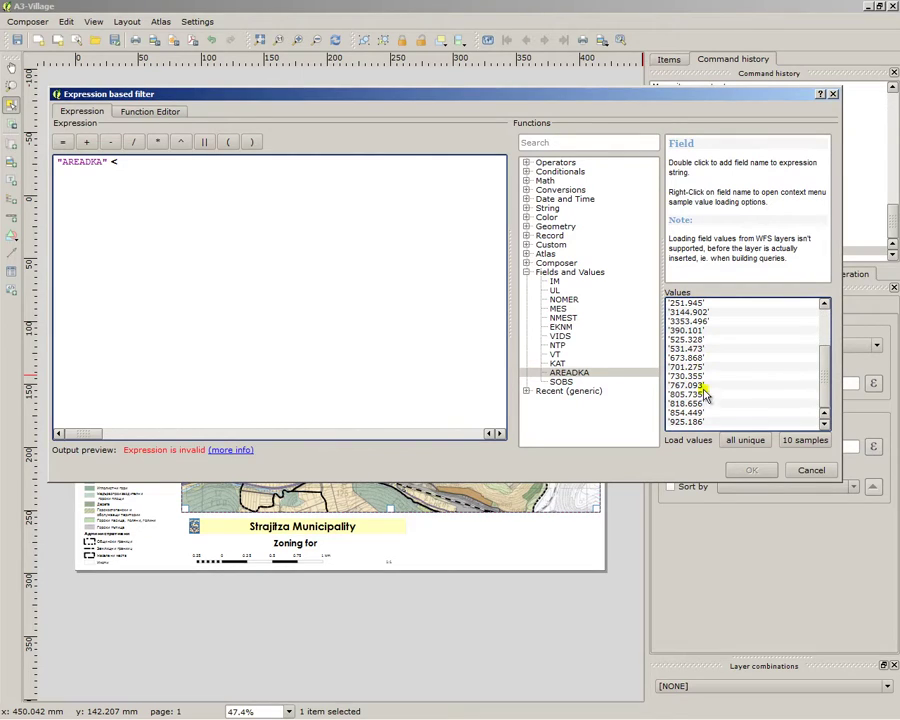
scroll(700, 412, "up", 3)
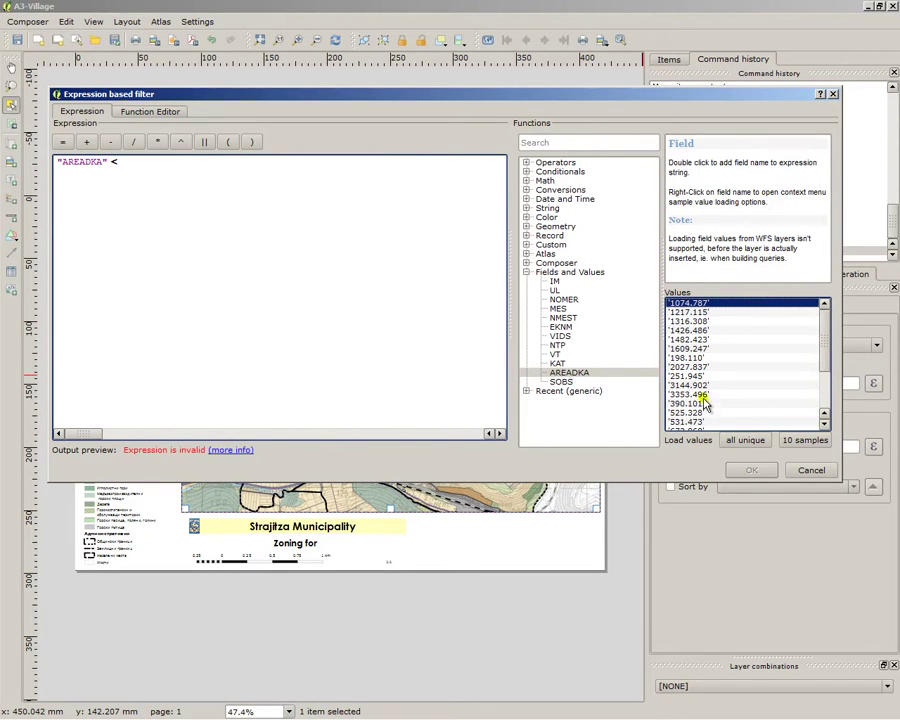
left_click(201, 172)
type("1000")
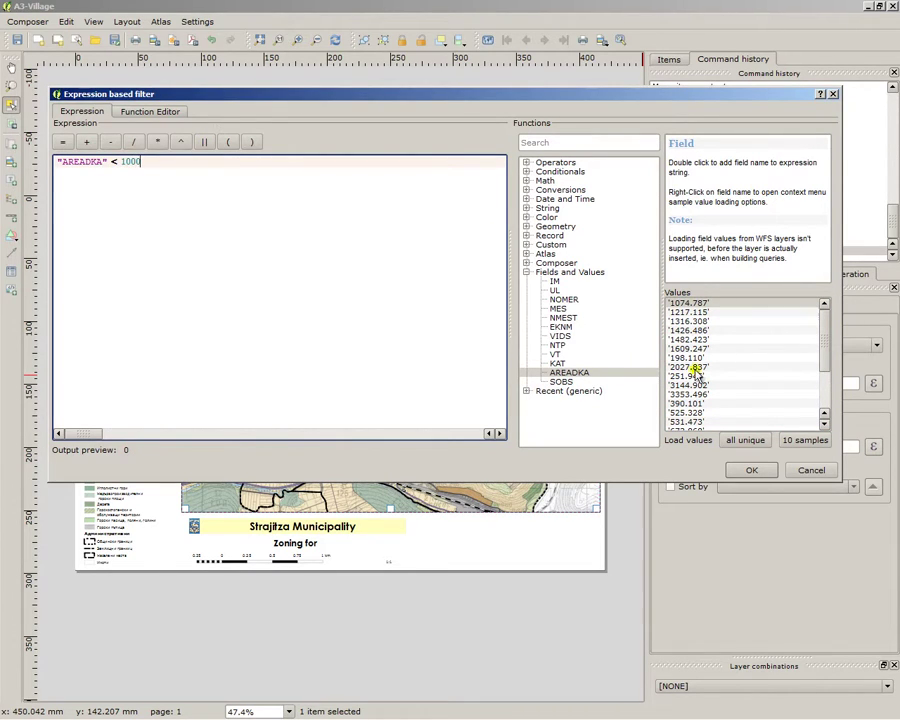
left_click(692, 340)
scroll(688, 330, "down", 1)
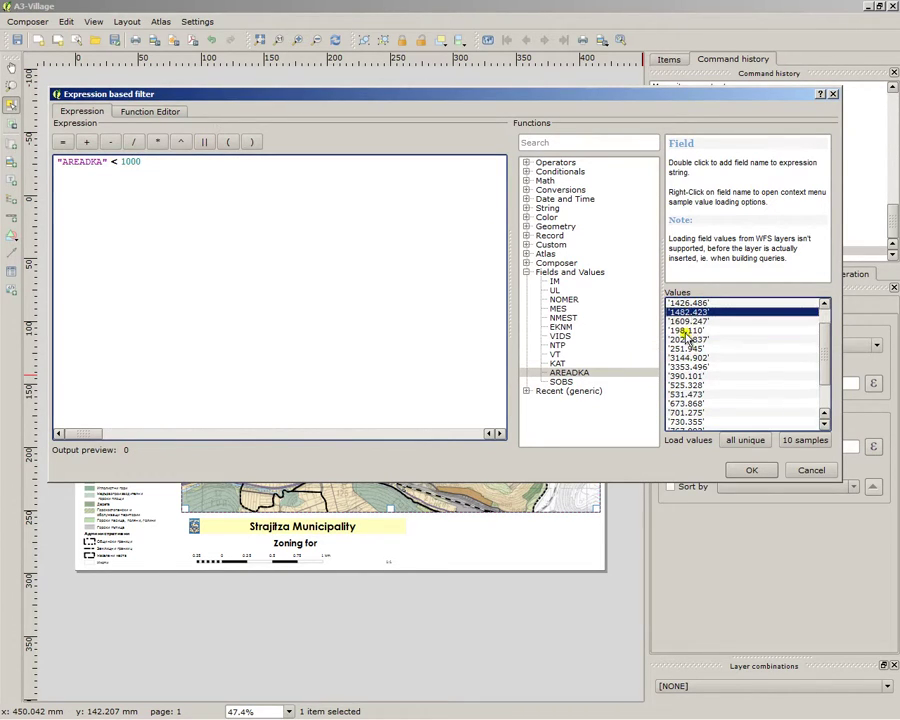
scroll(690, 382, "down", 2)
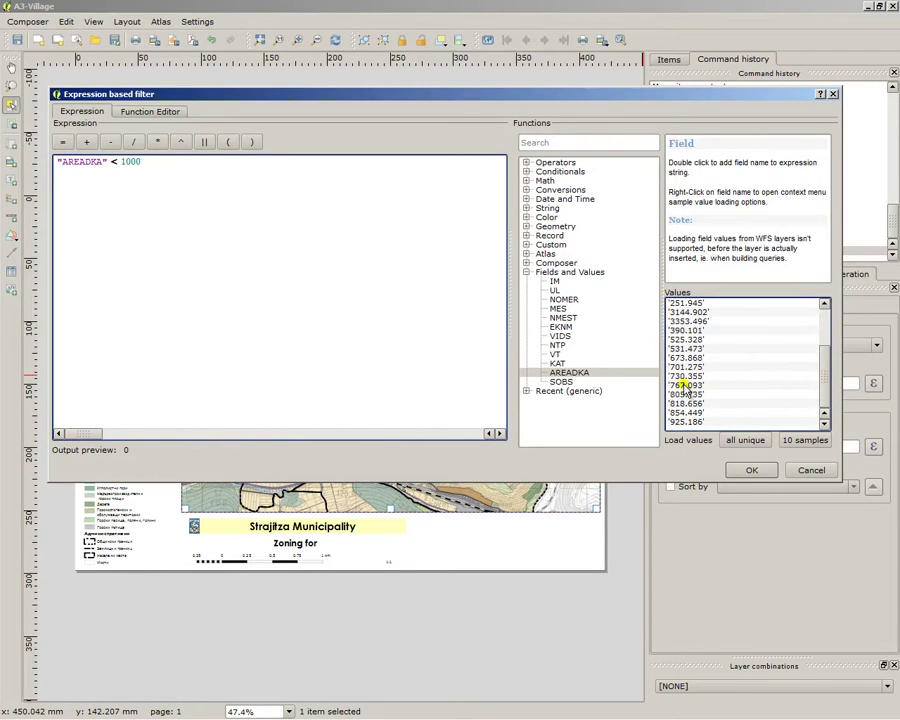
scroll(698, 388, "up", 1)
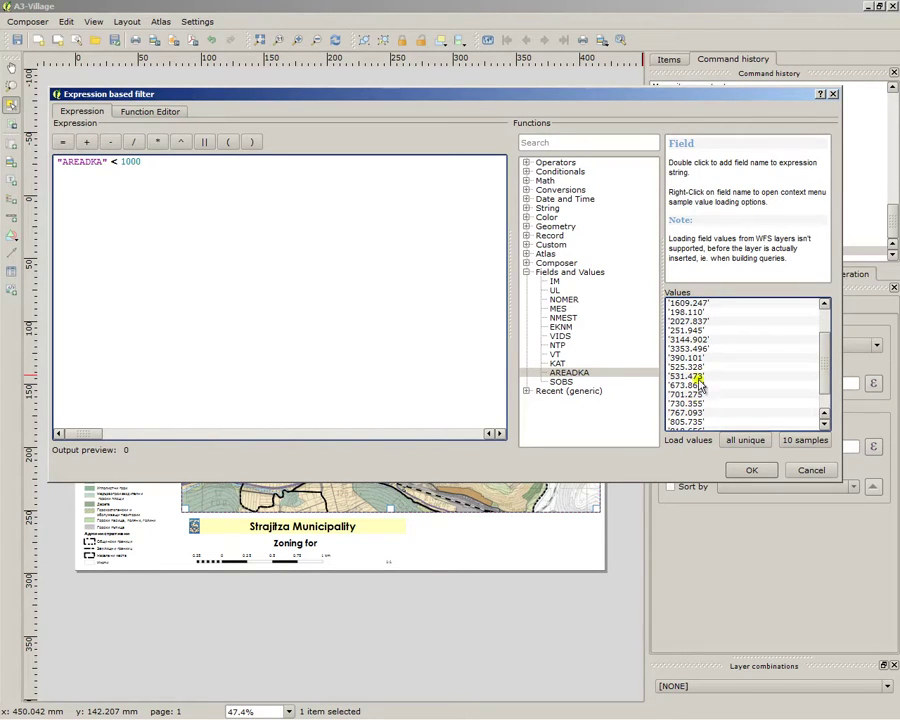
left_click(750, 471)
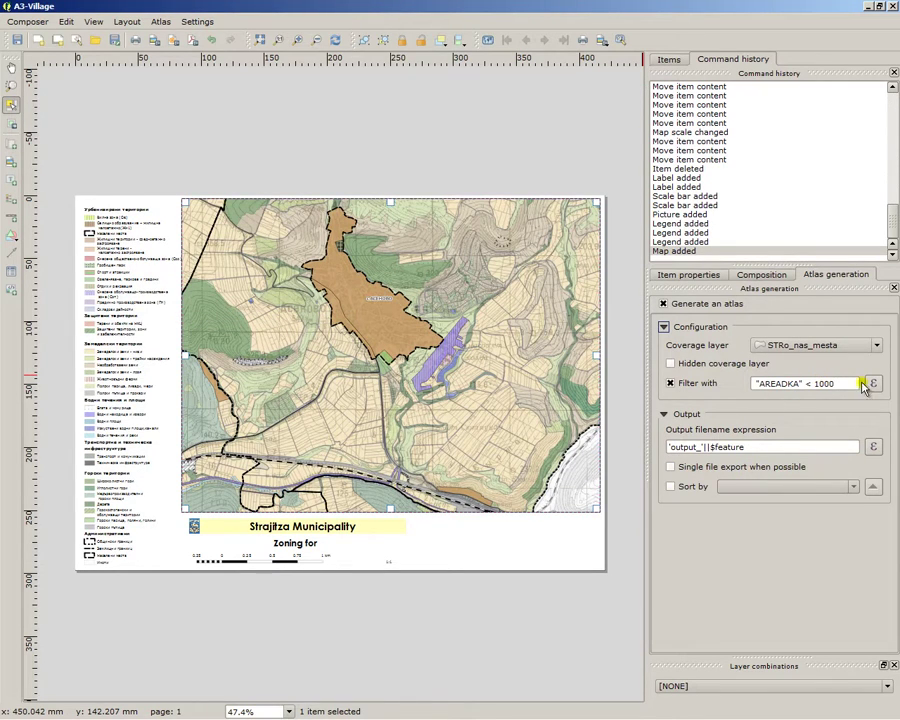
Toggle the atlas filter off and on, leaving it enabled.
left_click(677, 385)
left_click(673, 384)
left_click(673, 384)
left_click(673, 384)
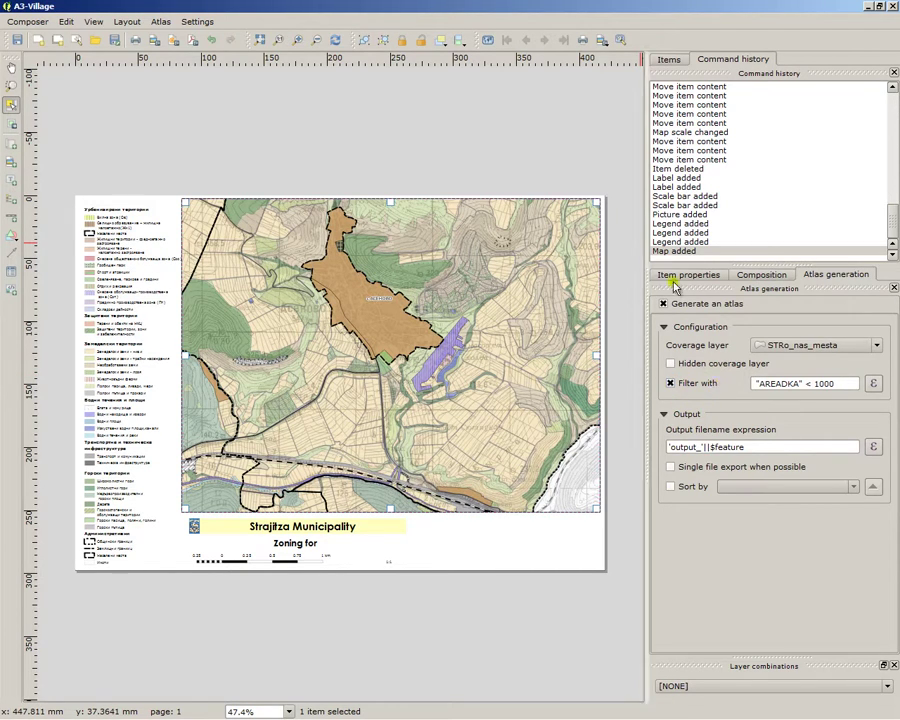
Replace the 'output_' prefix of the output filename expression with A3_village.
left_click(764, 447)
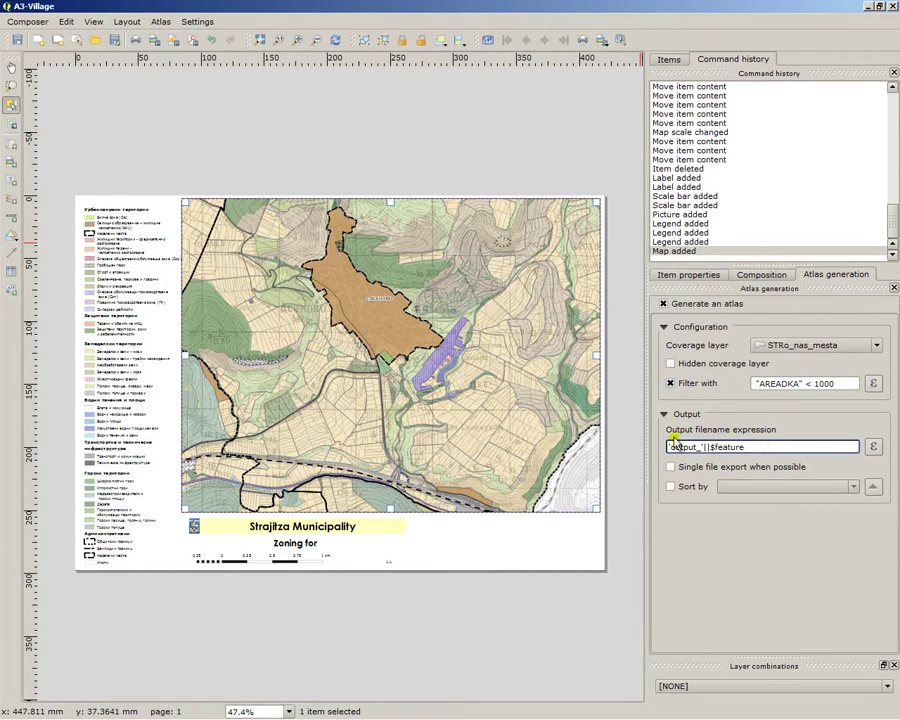
left_click_drag(767, 446, 617, 444)
left_click_drag(745, 446, 713, 446)
left_click(765, 447)
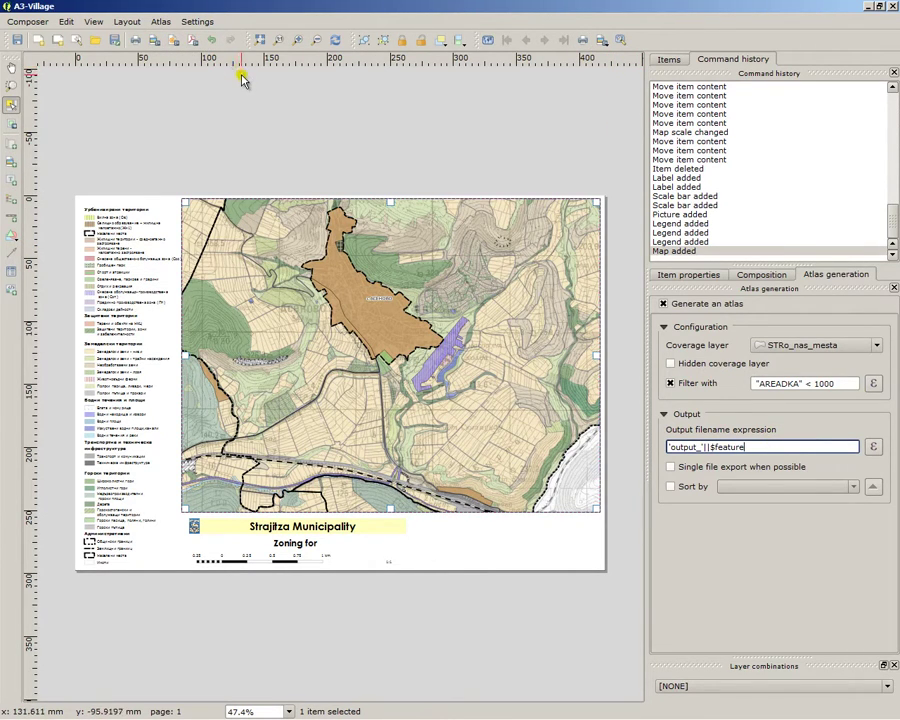
triple_click(794, 447)
left_click(790, 444)
triple_click(790, 444)
left_click(790, 443)
left_click_drag(790, 443, 673, 445)
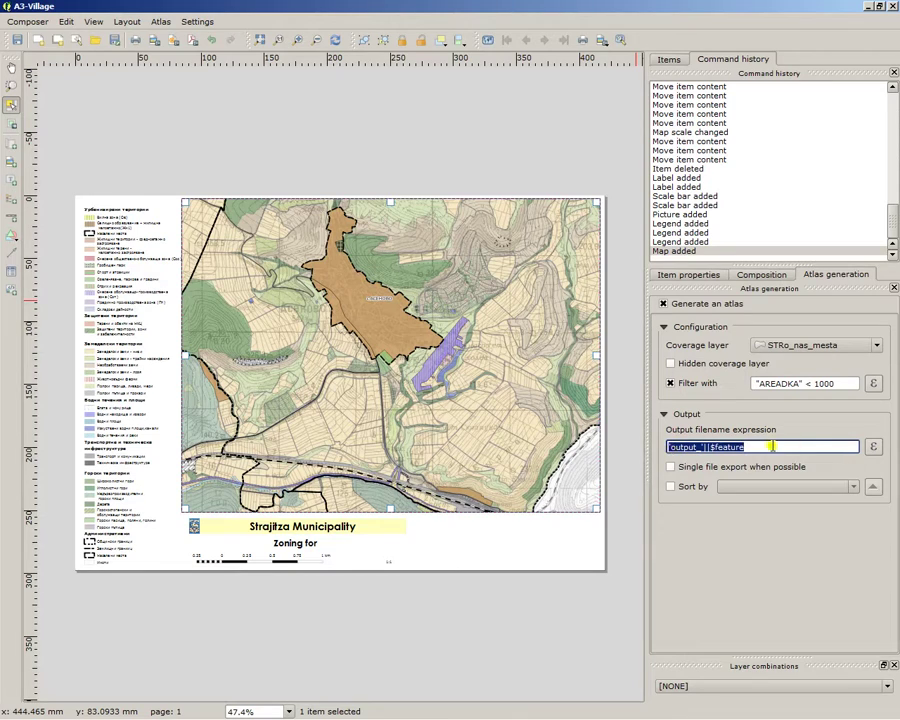
left_click(740, 447)
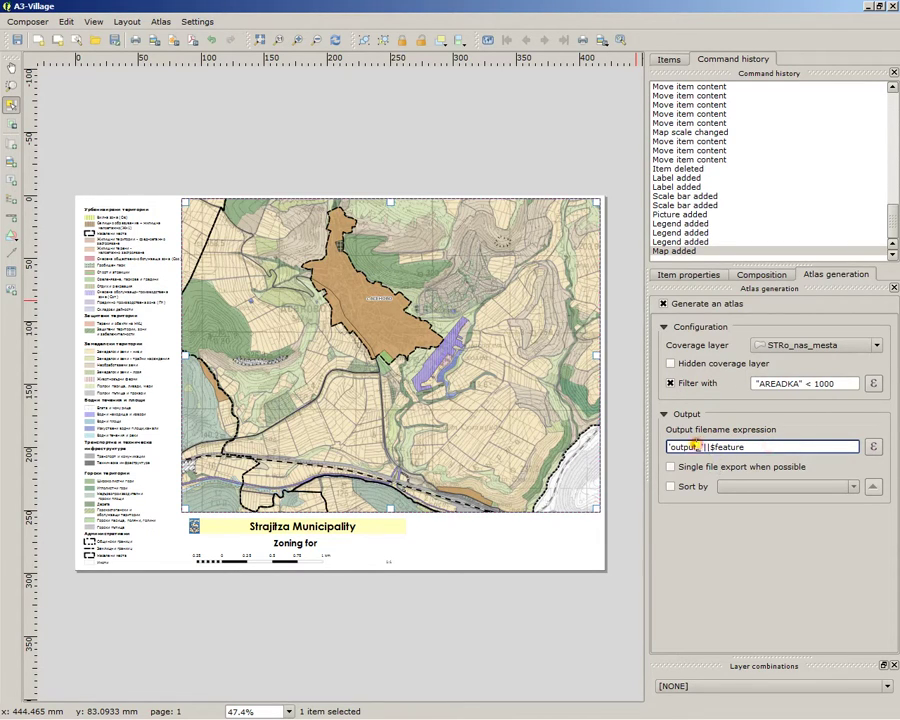
double_click(695, 447)
type("A3_village")
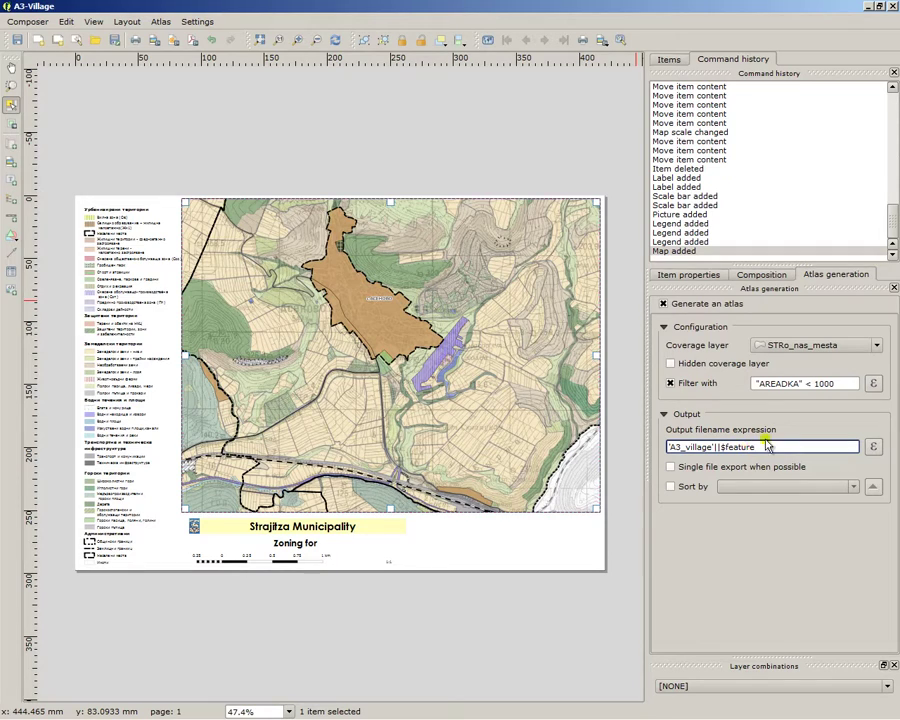
Examine the $feature, || and A3_village parts of the new filename expression.
left_click_drag(761, 447, 723, 445)
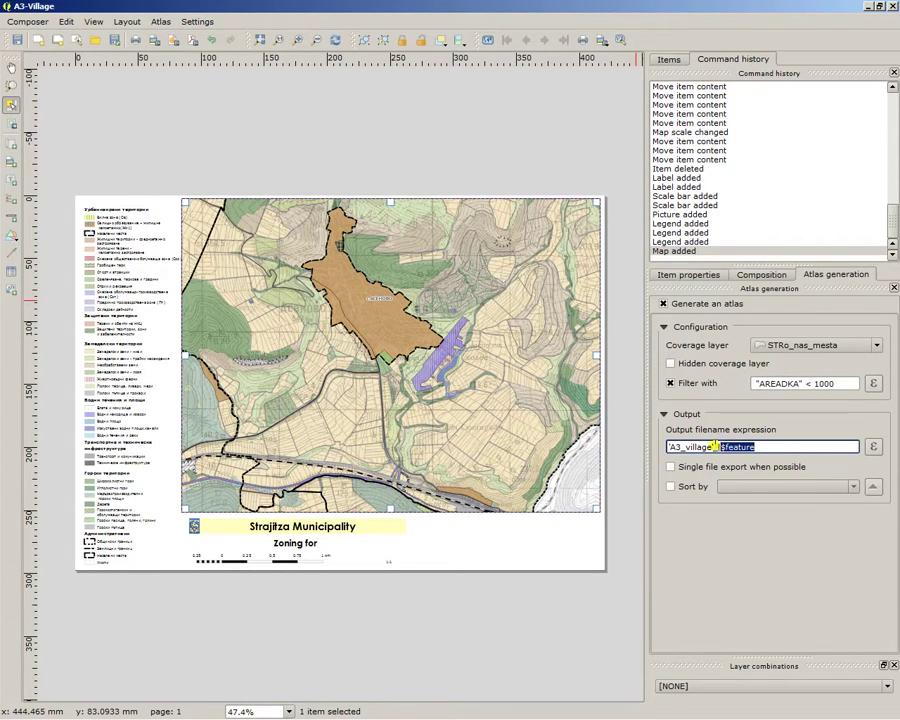
left_click(716, 446)
double_click(716, 446)
left_click(673, 447)
left_click_drag(673, 447, 750, 447)
left_click(873, 447)
Read the Atlas group help for $feature and $numfeatures.
double_click(540, 254)
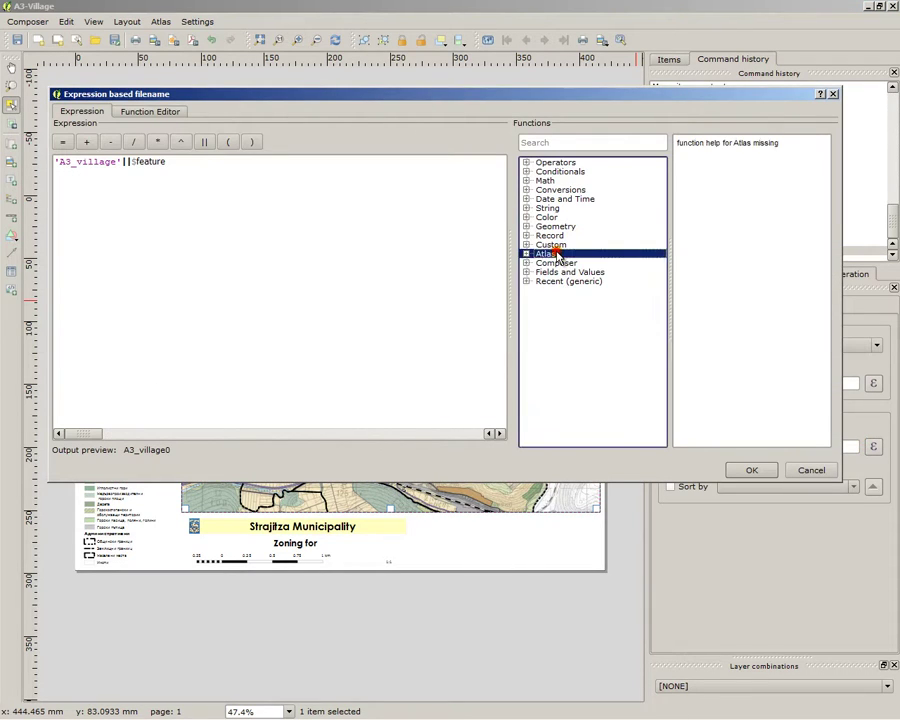
left_click(566, 290)
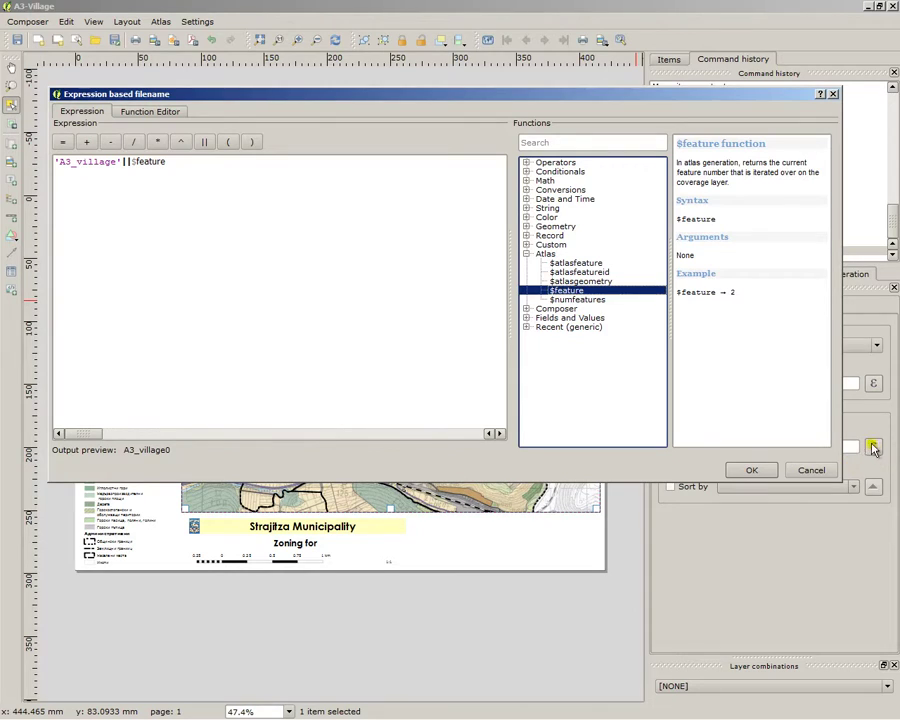
left_click(548, 254)
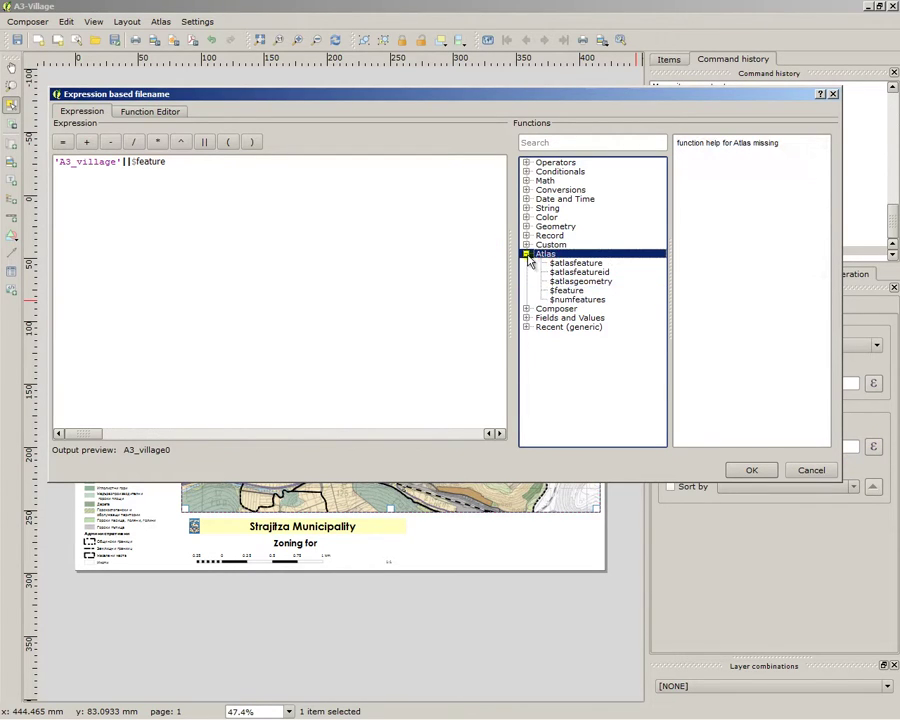
left_click(566, 291)
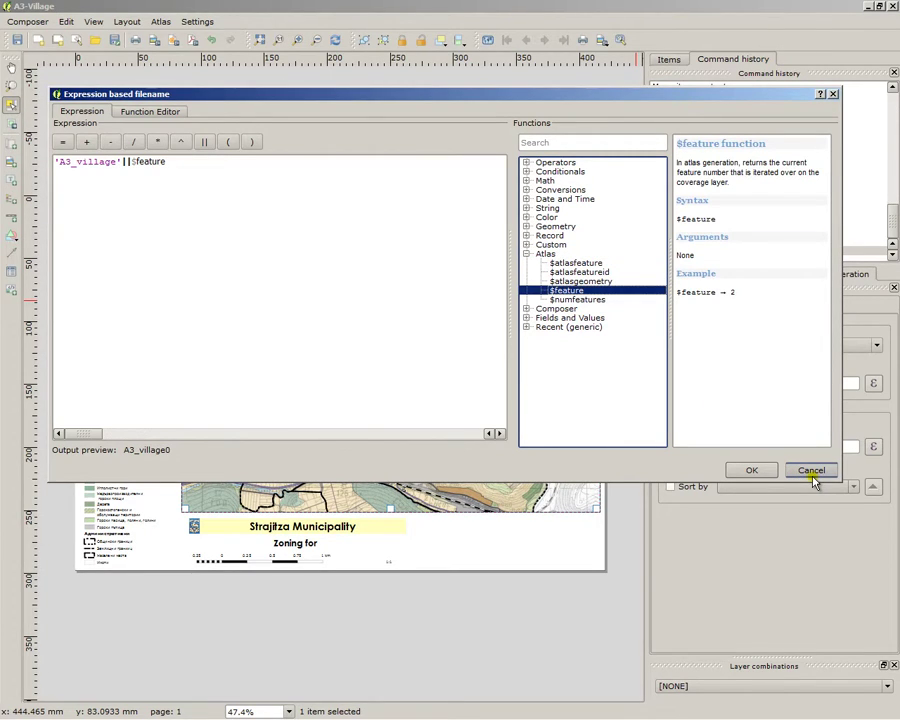
left_click(602, 299)
left_click(580, 291)
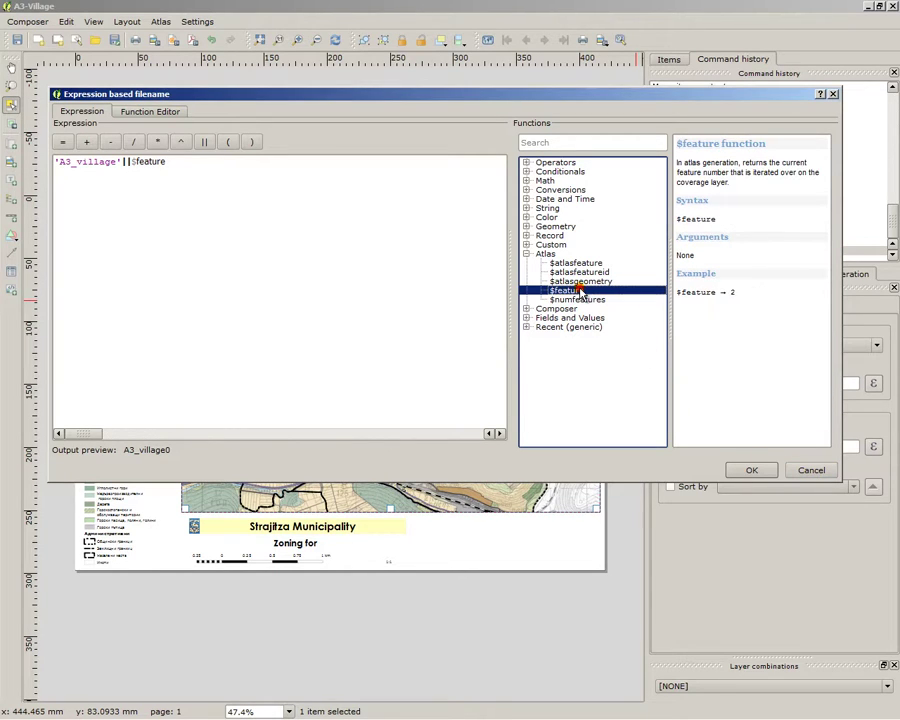
Browse the village fields KAT, VIDS and NMEST, and read the $atlasfeature help.
left_click(527, 318)
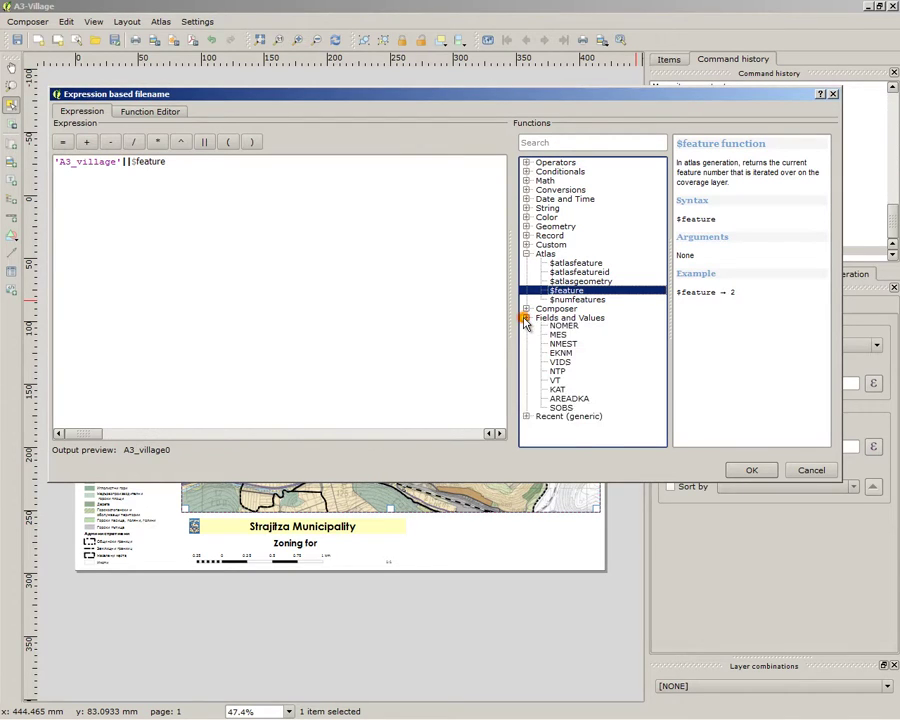
left_click(562, 409)
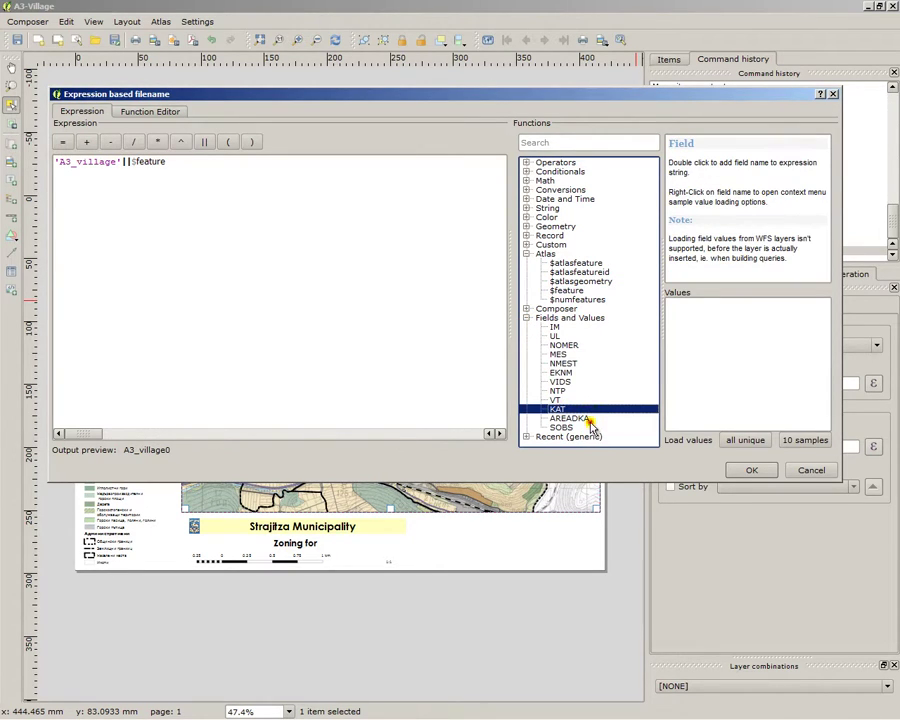
left_click(600, 418)
left_click(580, 392)
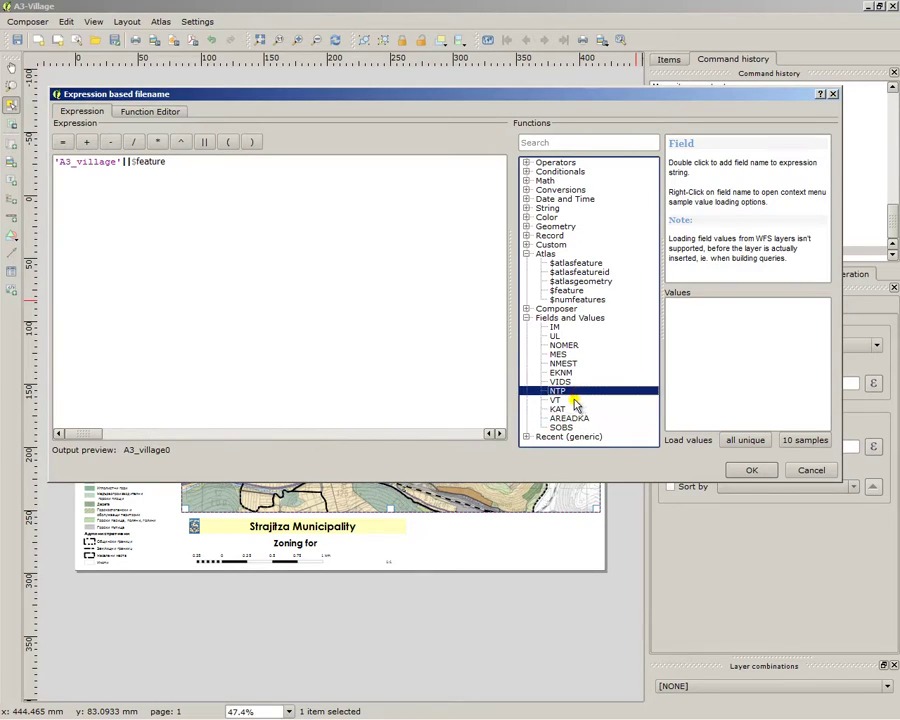
left_click(564, 382)
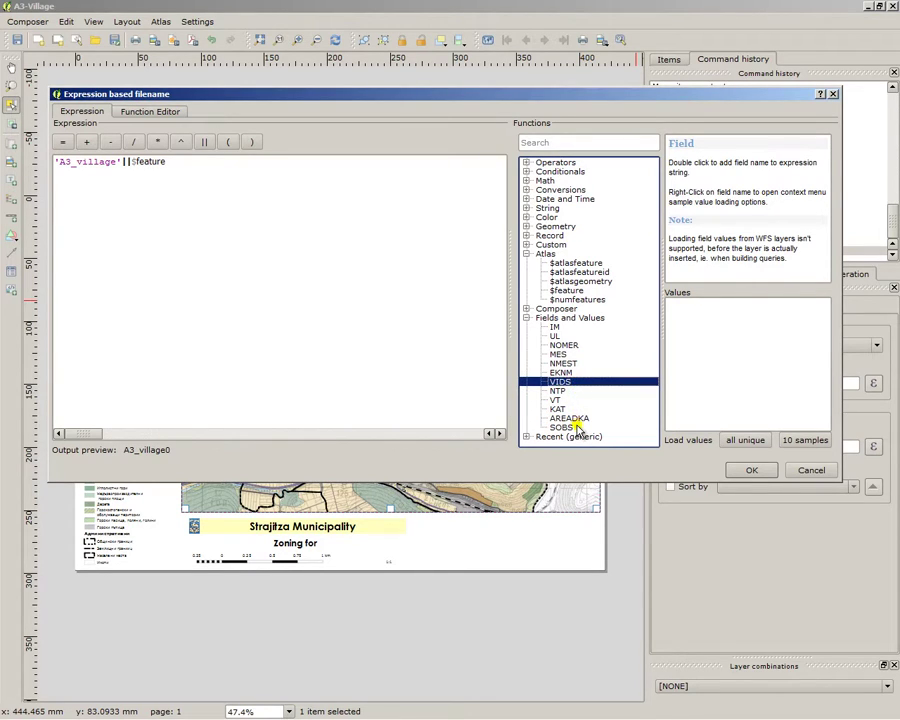
left_click(558, 364)
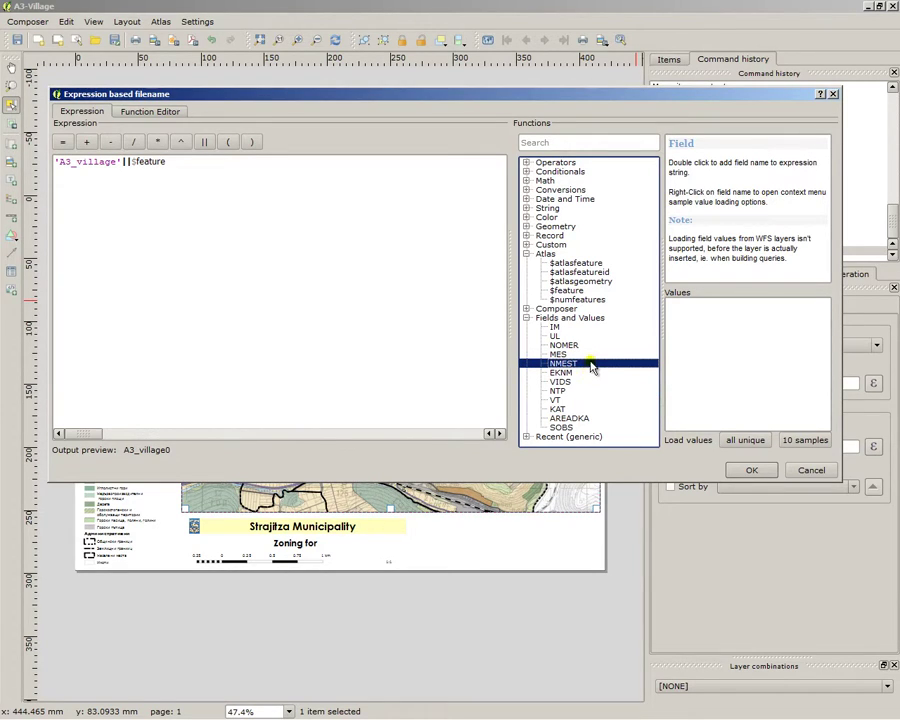
mouse_move(131, 161)
left_mouse_down()
mouse_move(180, 163)
mouse_move(130, 163)
left_mouse_up()
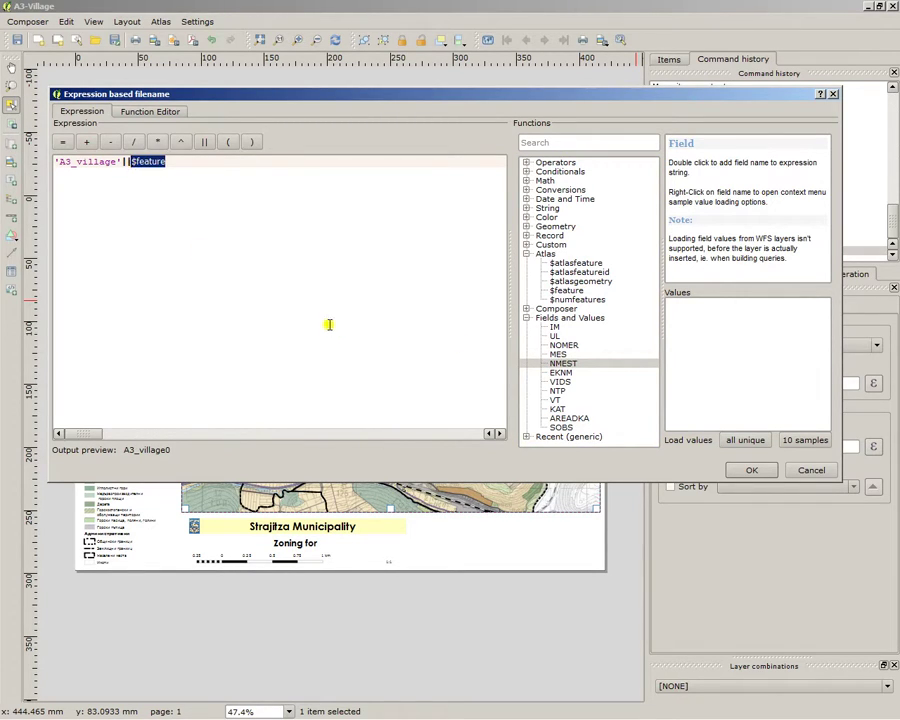
left_click(592, 263)
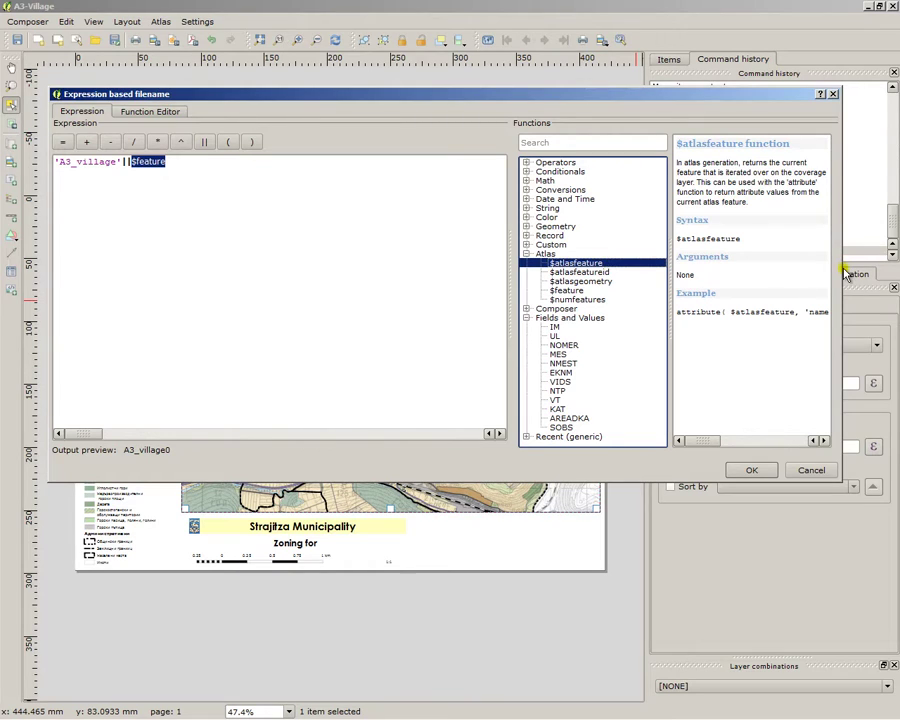
left_click_drag(846, 268, 887, 268)
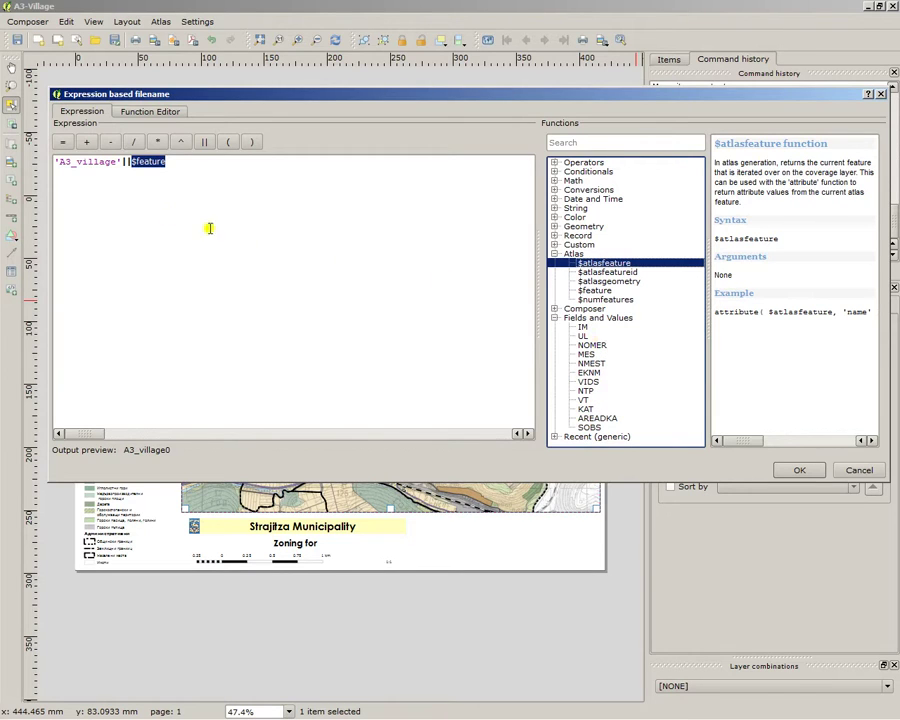
Replace $feature with attribute( and $atlasfeature in the filename expression.
left_click(165, 190)
left_click_drag(166, 163, 129, 161)
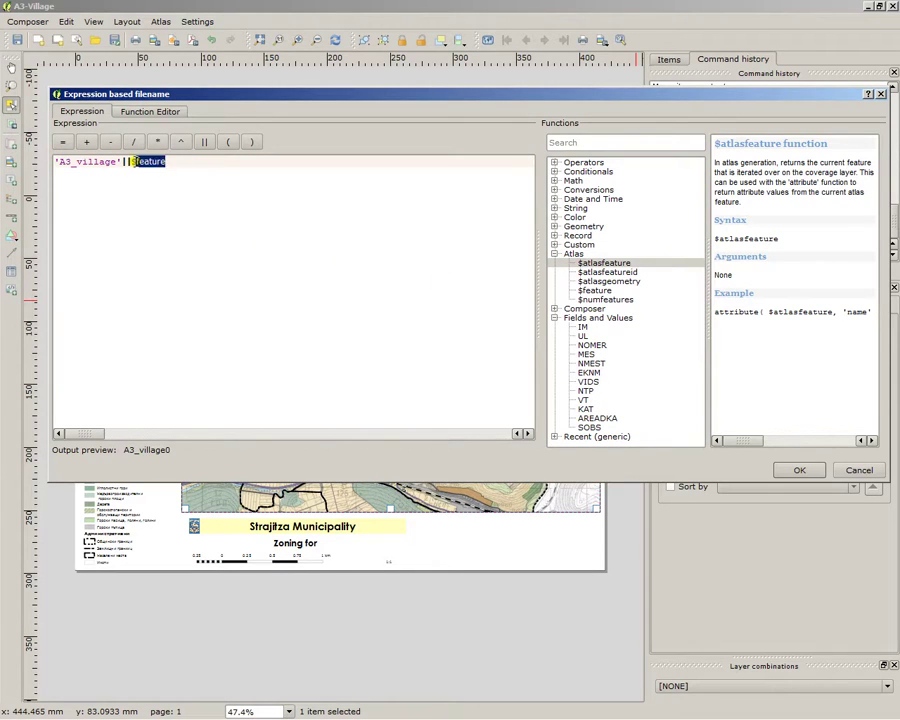
key("Delete")
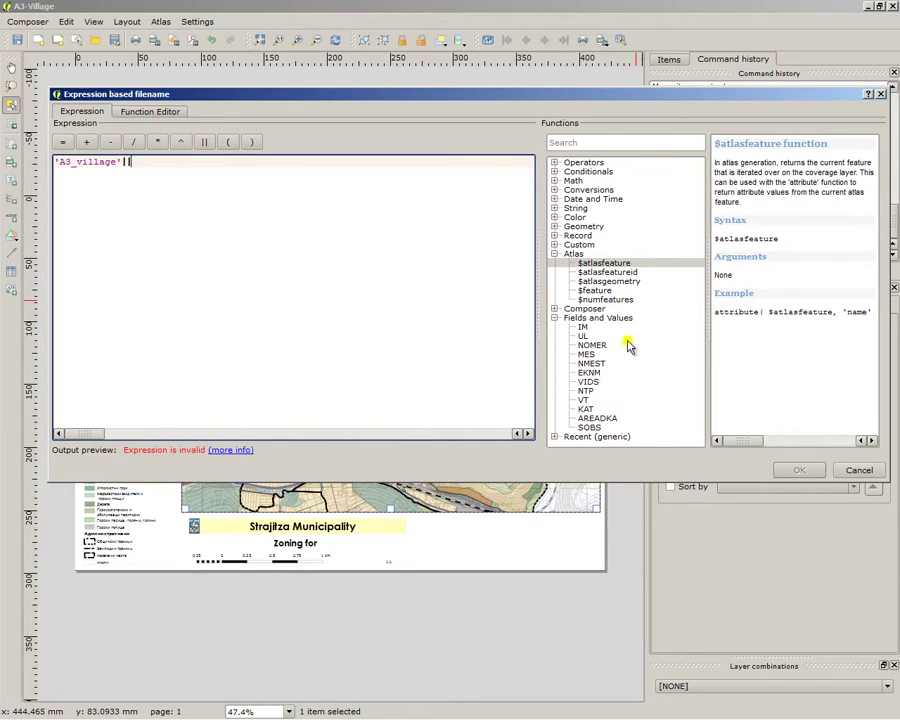
left_click(605, 263)
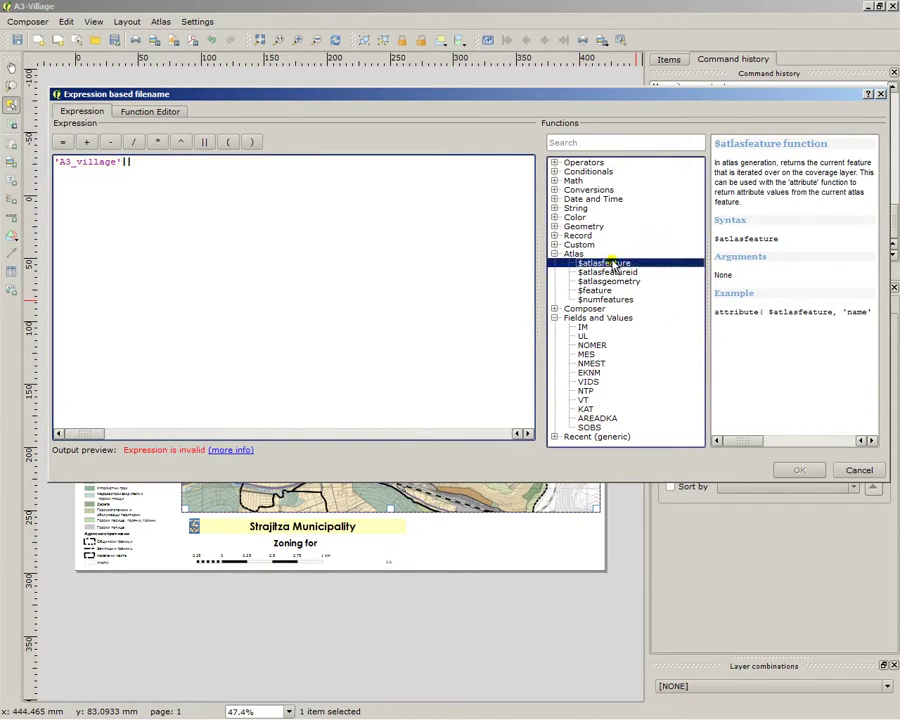
double_click(610, 262)
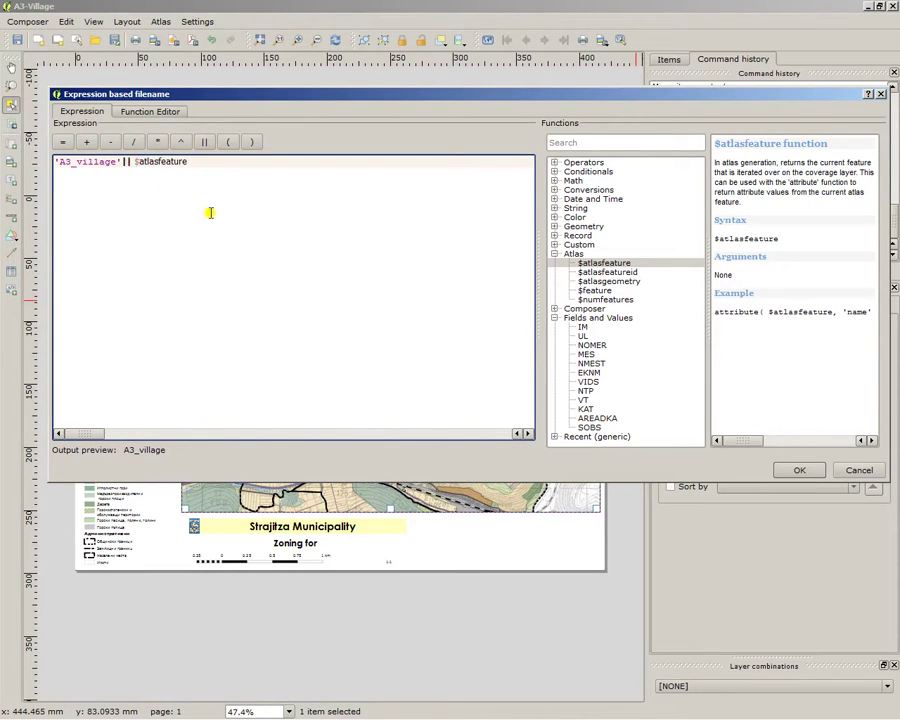
type("attribute")
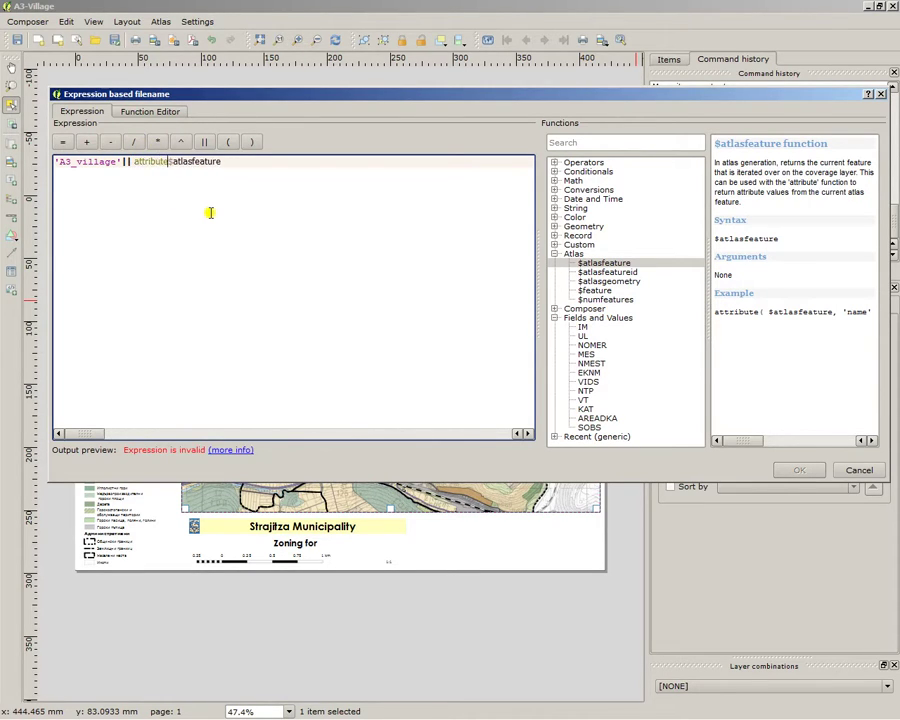
type("(")
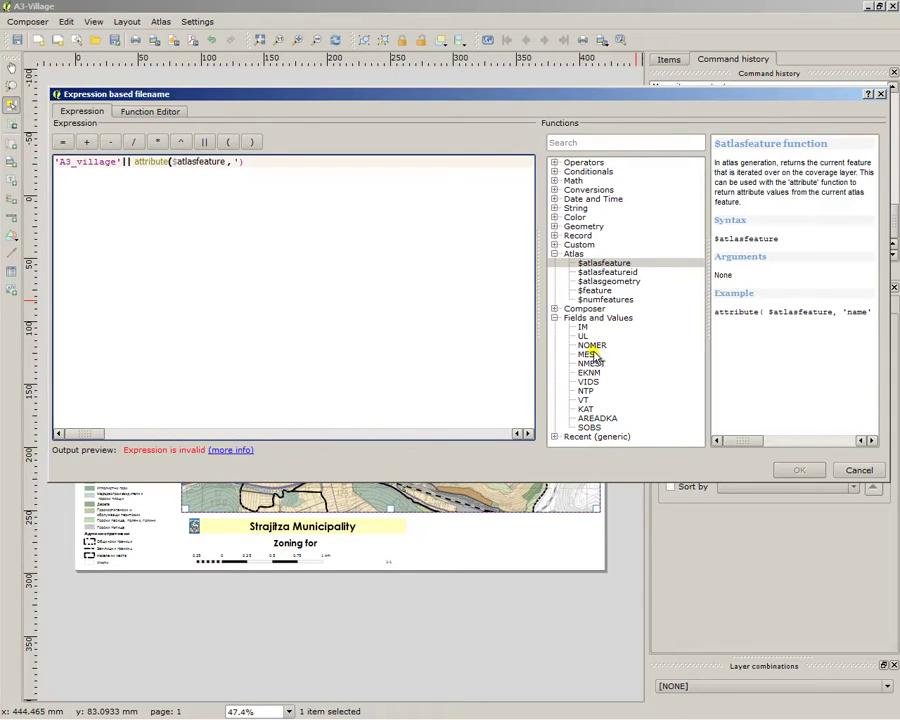
key("BackSpace")
key("BackSpace")
Add the NMEST field in single quotes and change the prefix to 'A3_village_'.
double_click(592, 364)
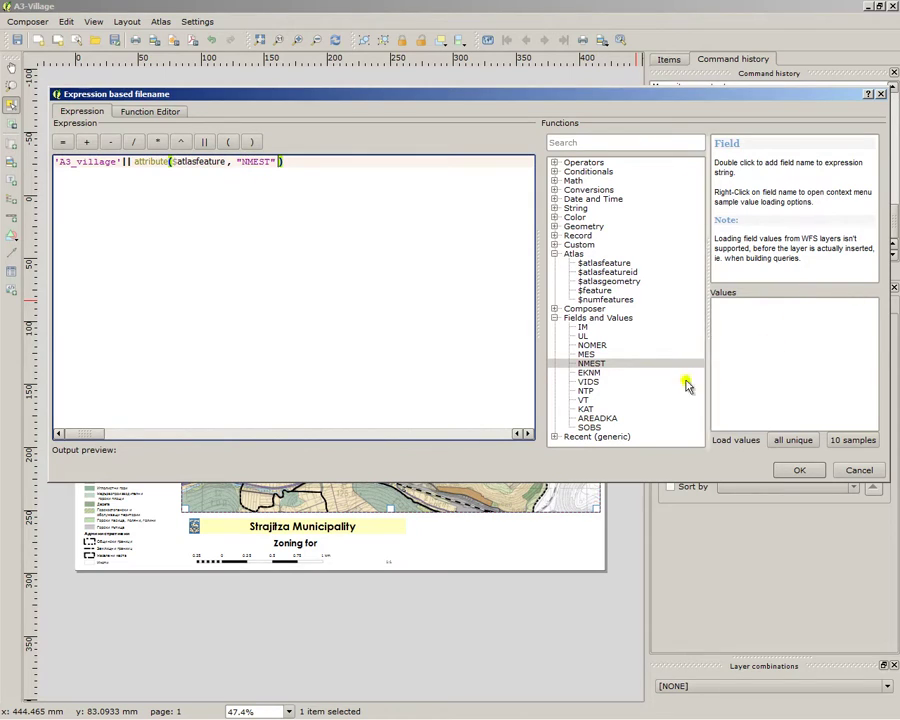
left_click(632, 364)
left_click(580, 262)
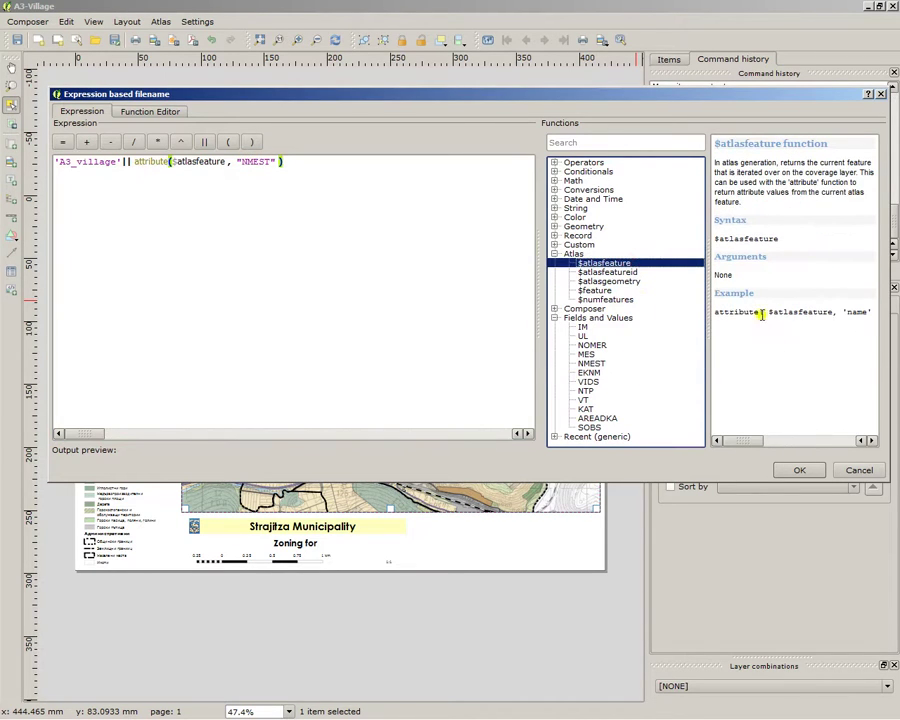
left_click(846, 312)
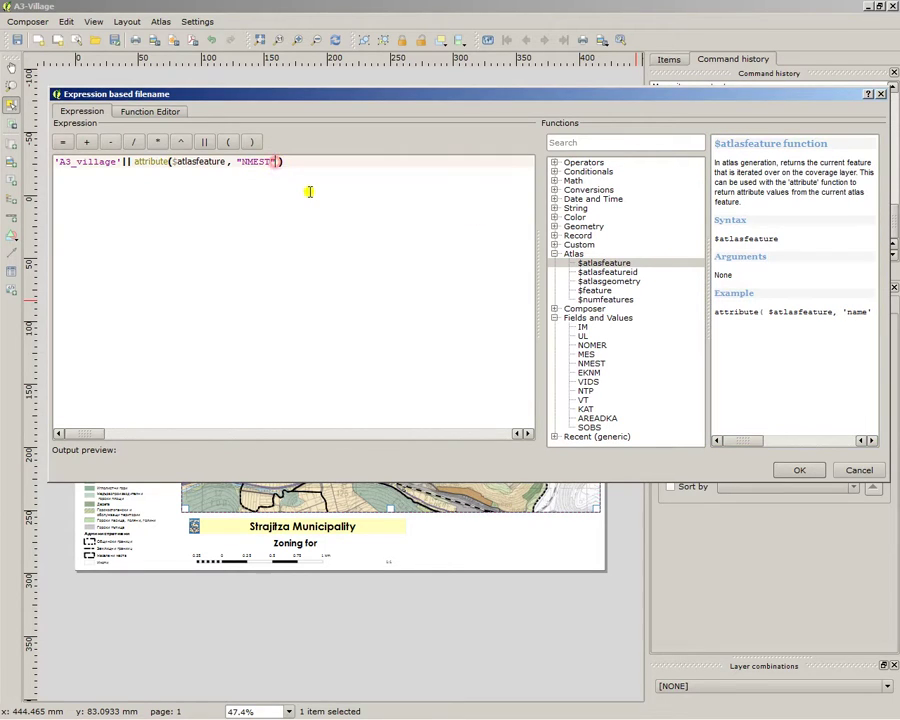
key("BackSpace")
type("'")
left_click(241, 161)
key("BackSpace")
type("'")
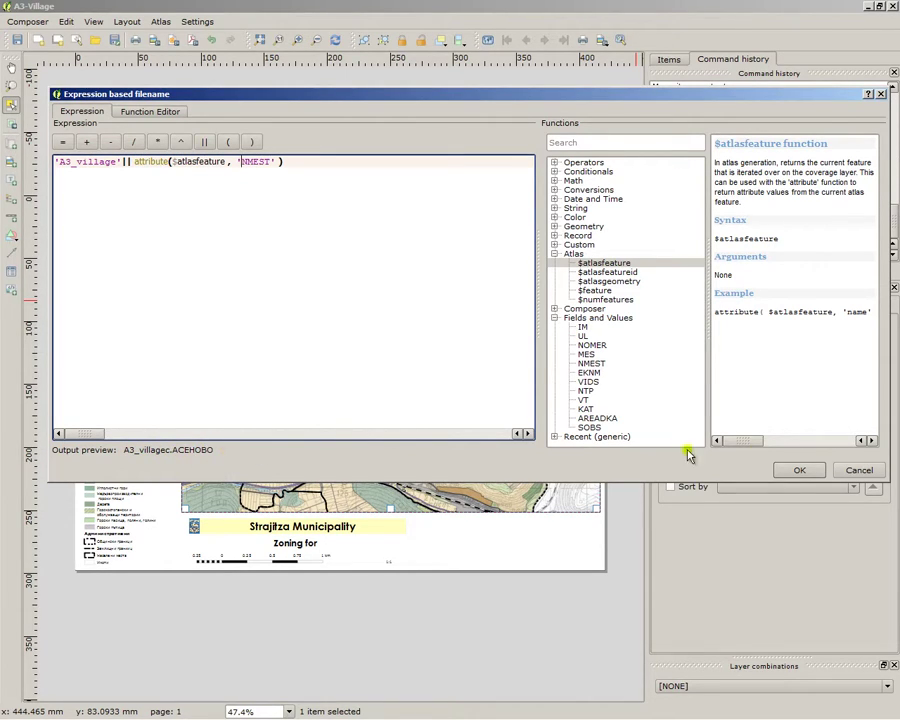
left_click(803, 470)
type("_")
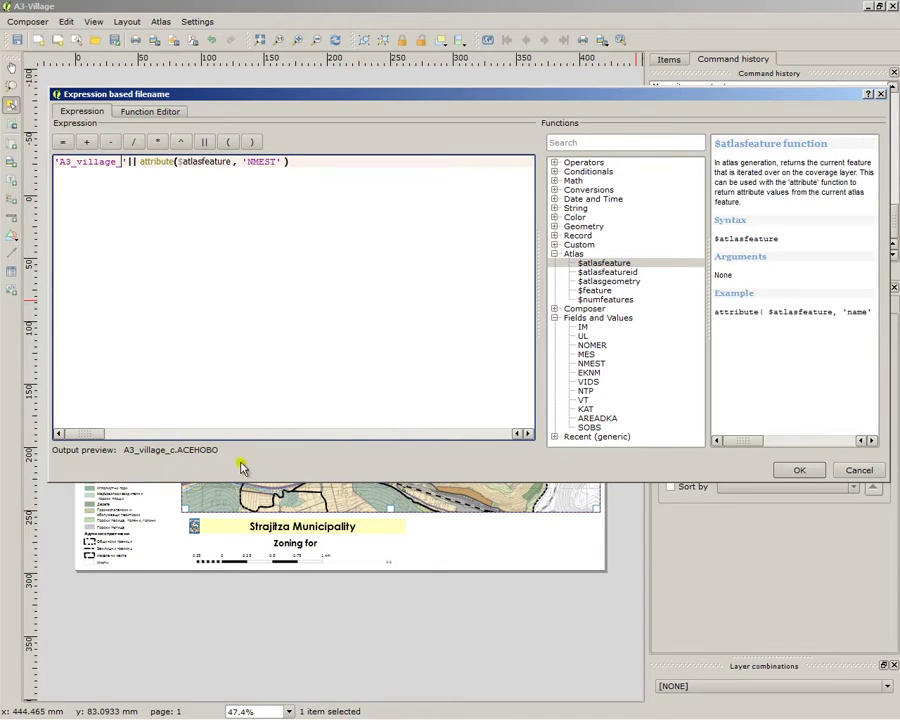
Confirm 'A3_village_' || attribute($atlasfeature, 'NMEST') as the output filename expression.
left_click(800, 470)
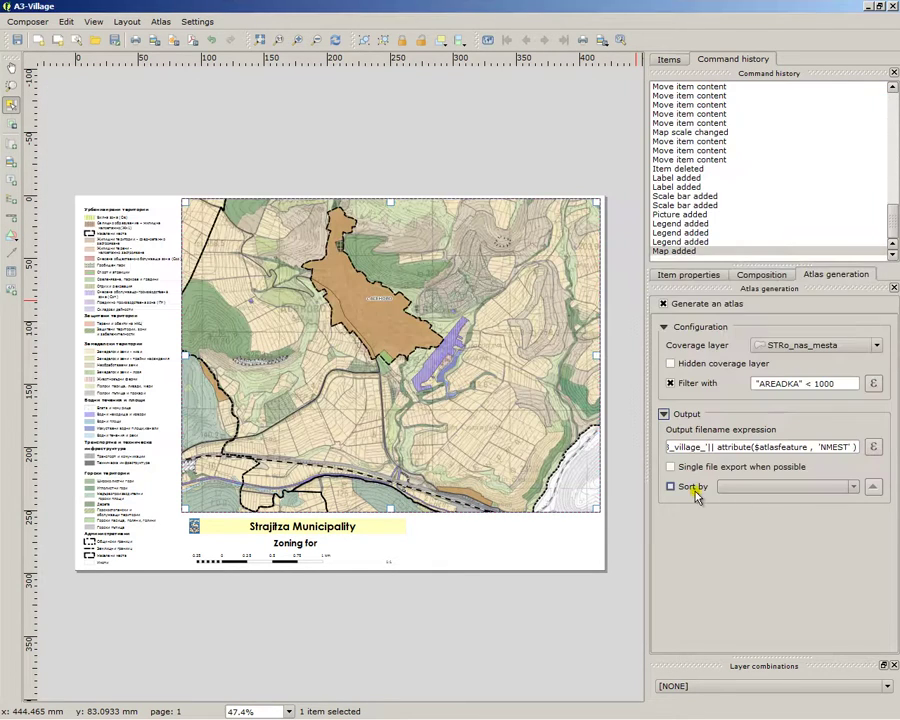